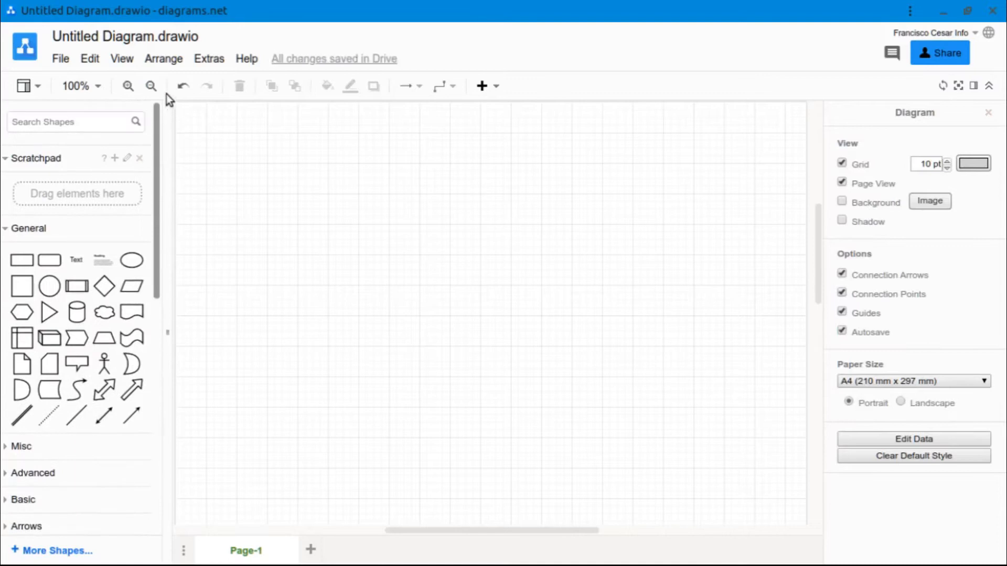
# - Collapse the General and UML shape libraries
pyautogui.click(3, 231)
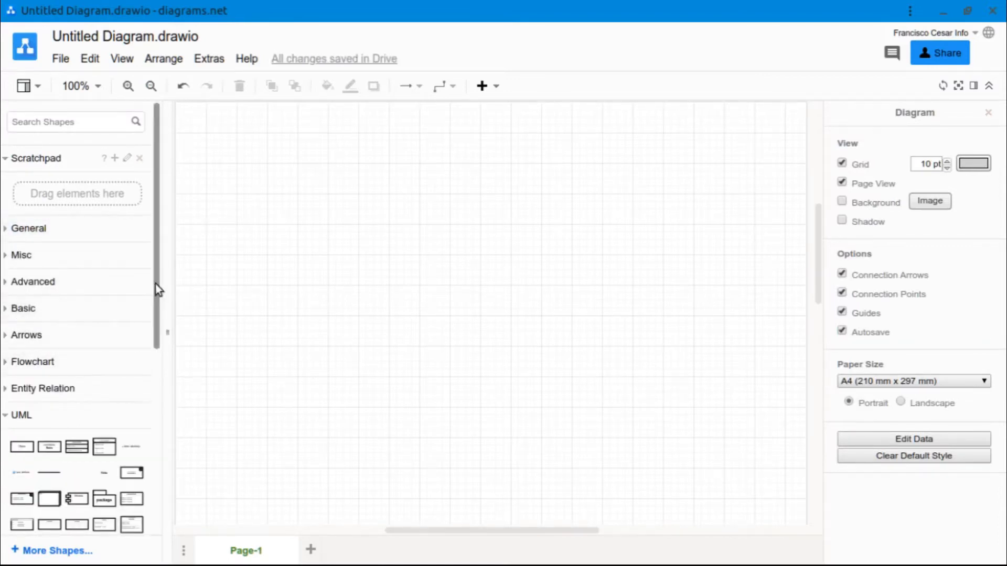
pyautogui.scroll(-3, 156, 284)
pyautogui.click(11, 233)
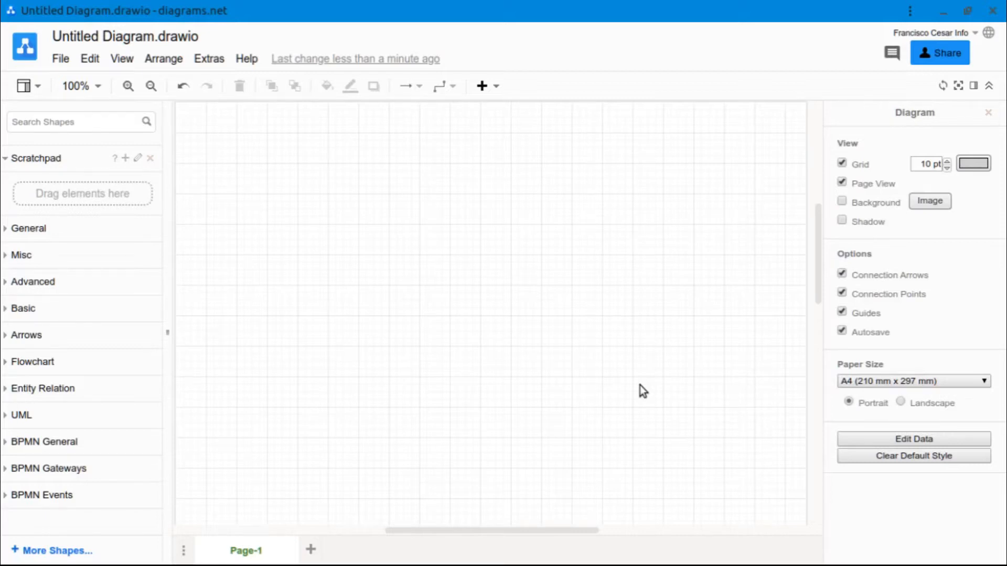
pyautogui.moveTo(818, 224)
pyautogui.mouseDown()
pyautogui.moveTo(818, 211)
pyautogui.moveTo(818, 227)
pyautogui.mouseUp()
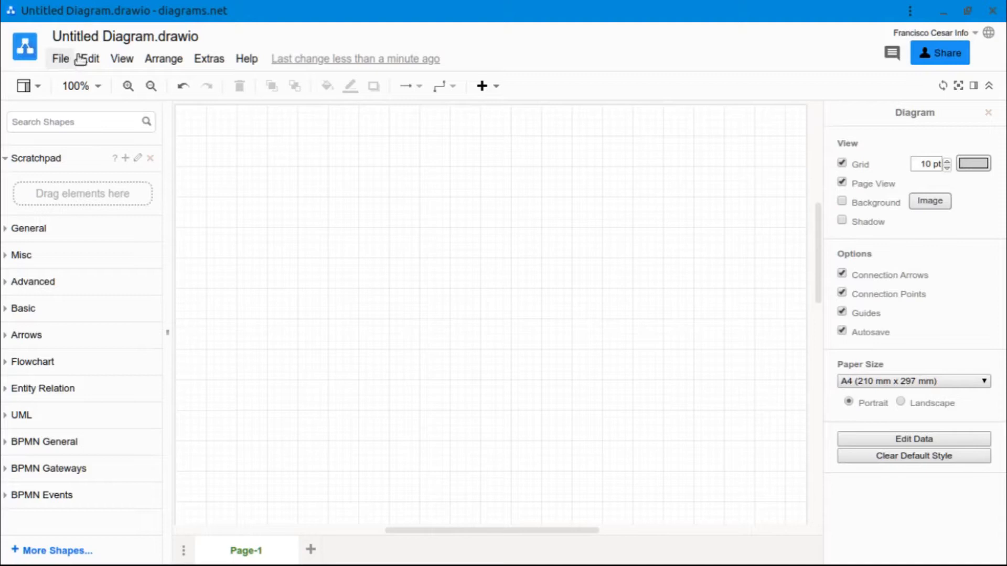
pyautogui.click(62, 59)
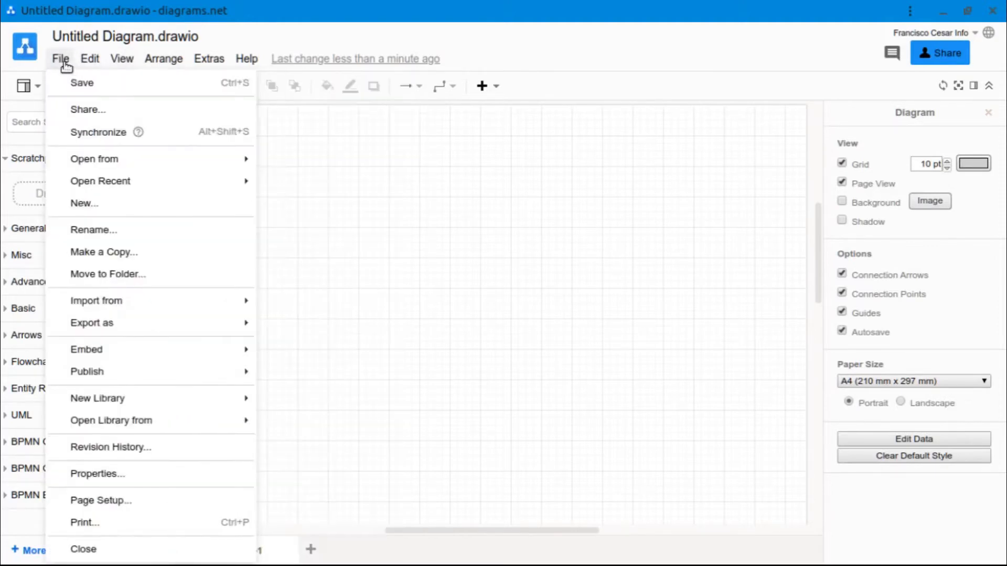
pyautogui.moveTo(152, 63)
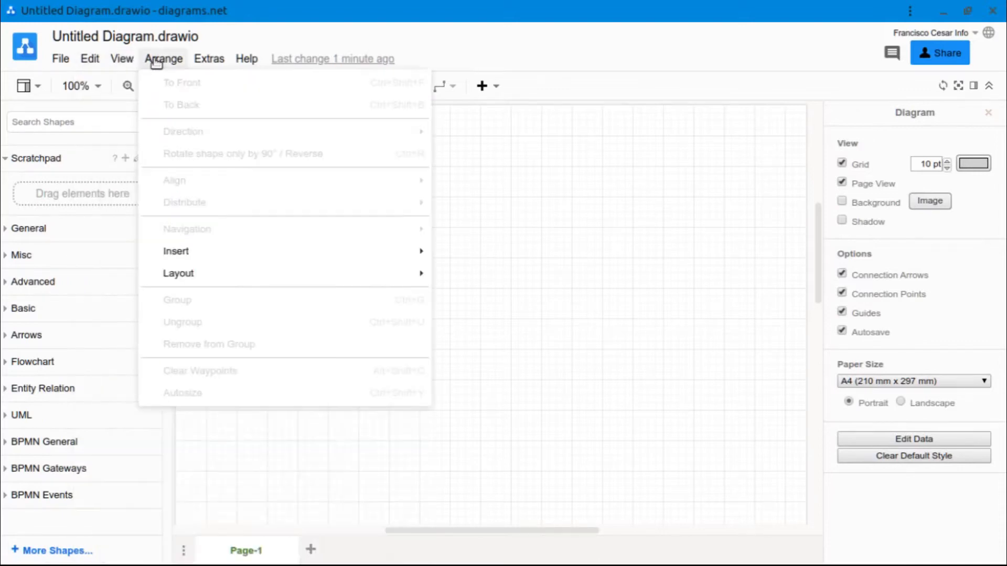
pyautogui.moveTo(263, 65)
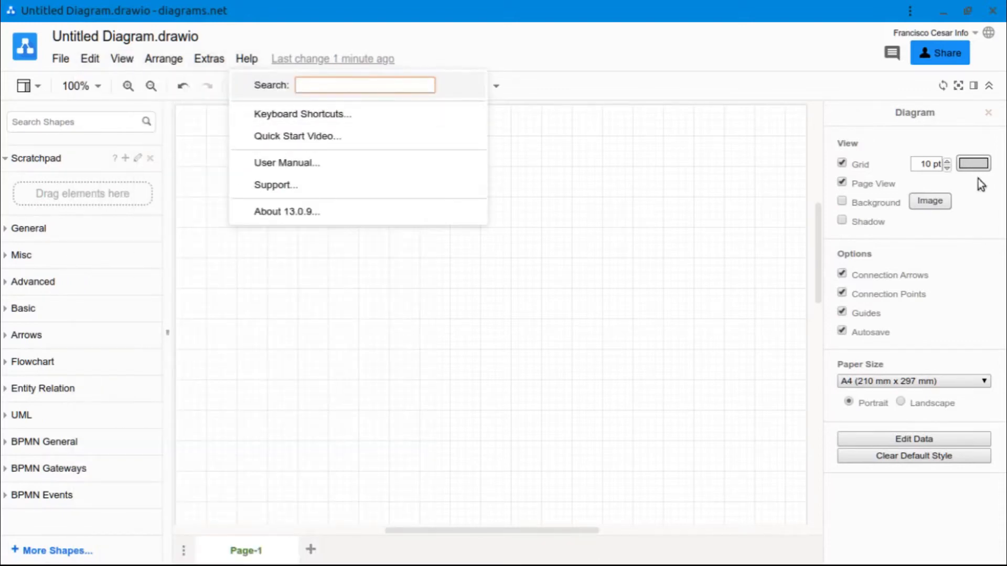
pyautogui.click(712, 325)
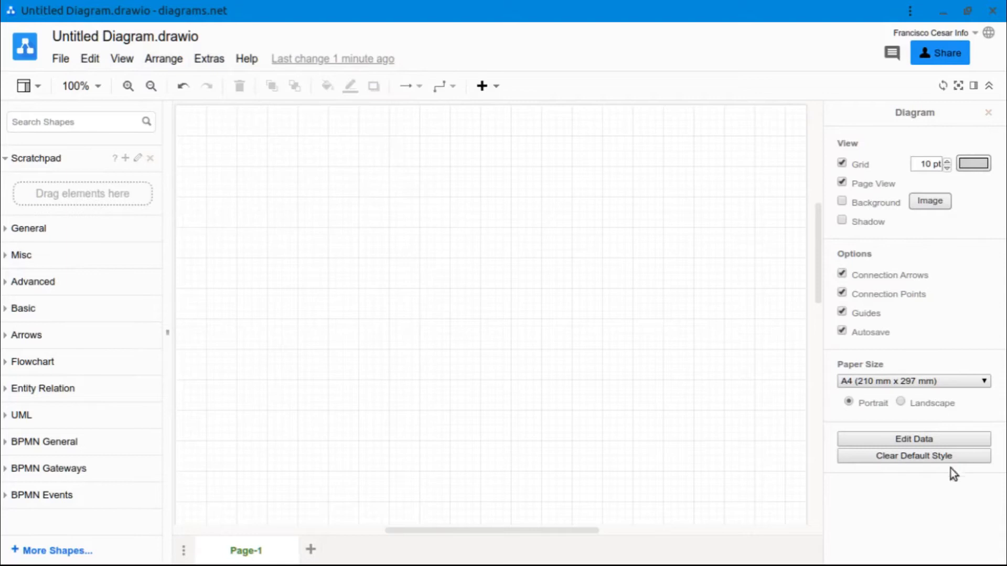
pyautogui.click(984, 381)
pyautogui.click(982, 35)
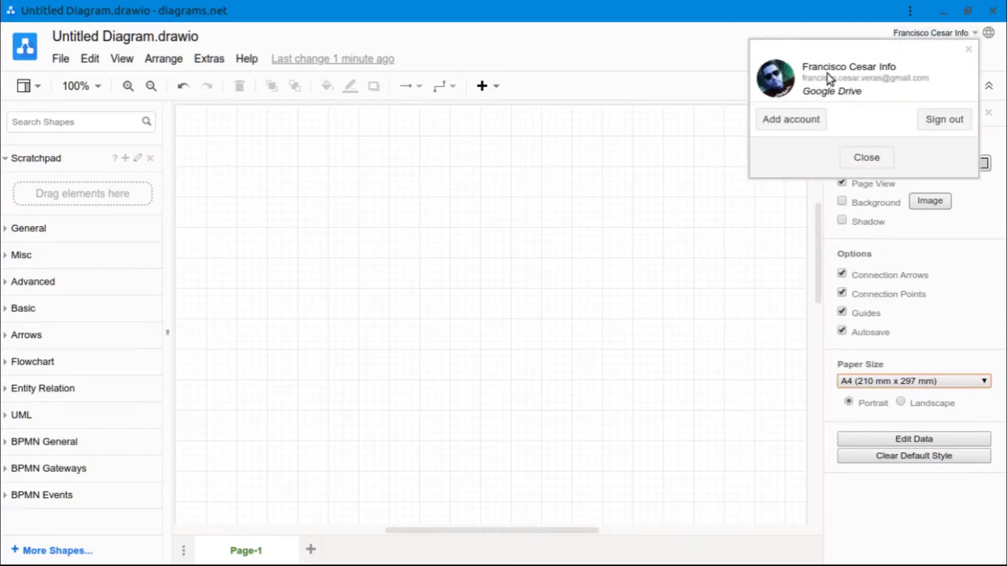
pyautogui.click(470, 239)
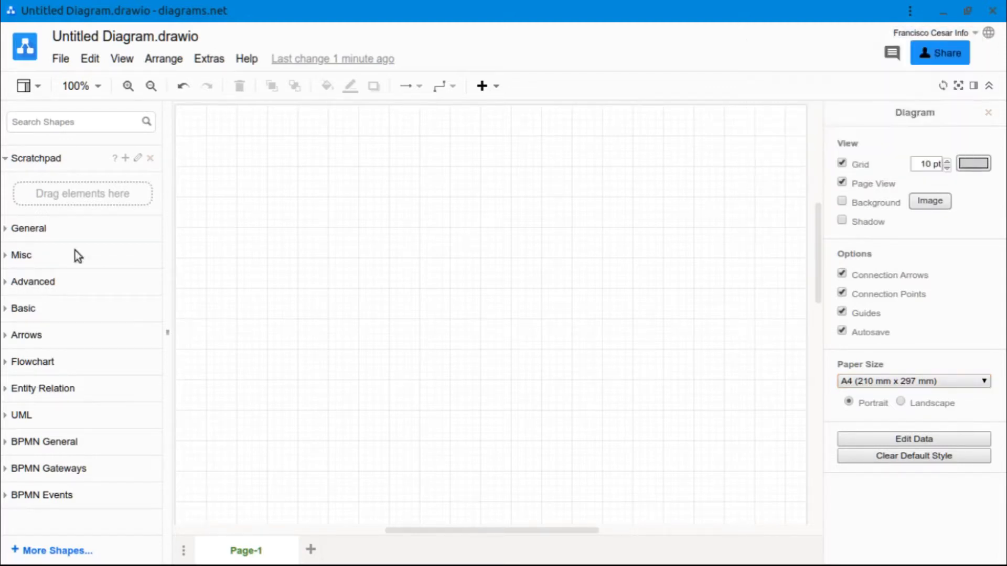
# - Collapse the Scratchpad section and keep the Basic shape library collapsed
pyautogui.click(11, 161)
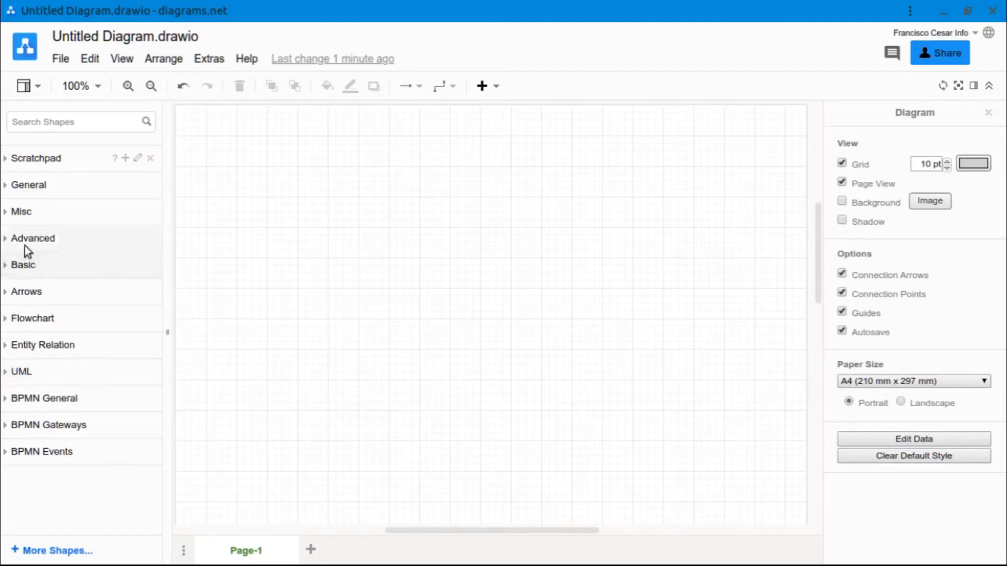
pyautogui.click(6, 266)
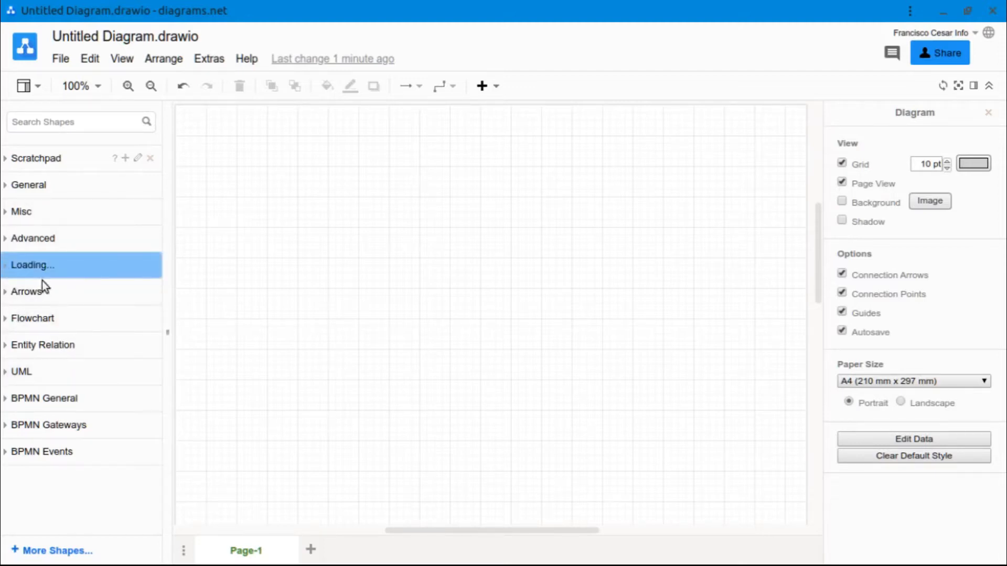
pyautogui.click(8, 159)
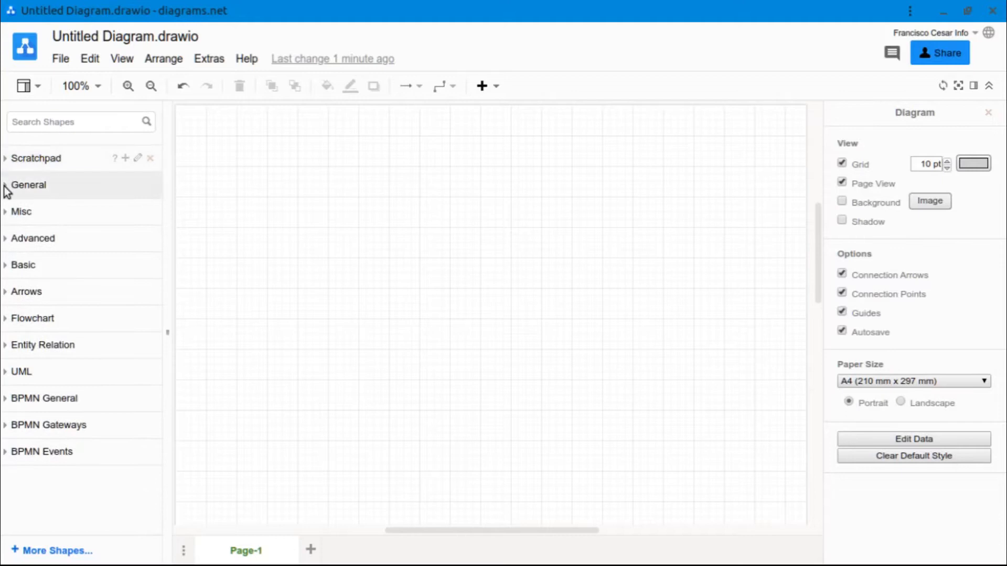
# - Look through the shapes in the General library, including the Actor and the line shapes
pyautogui.click(7, 187)
pyautogui.moveTo(109, 325)
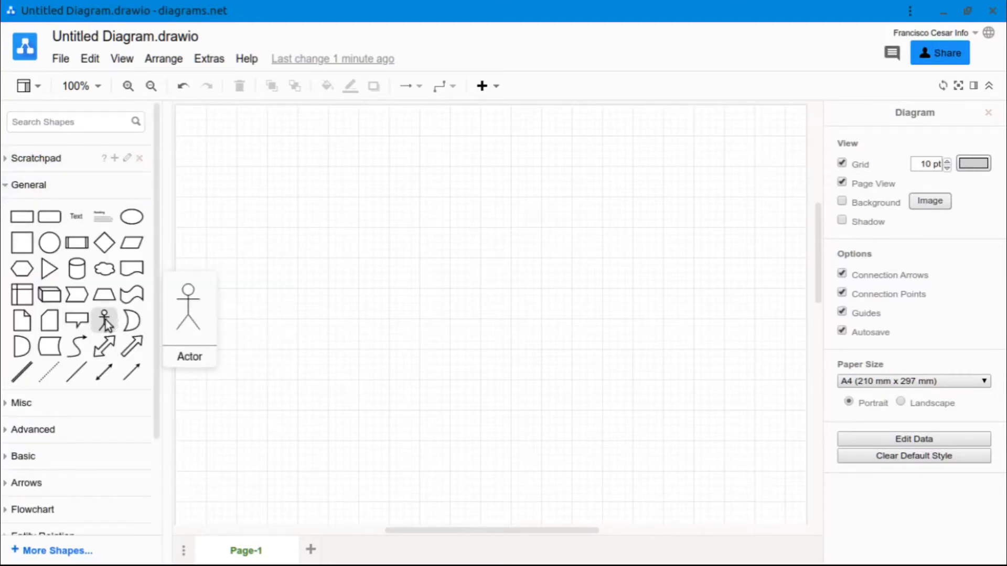
pyautogui.moveTo(86, 372)
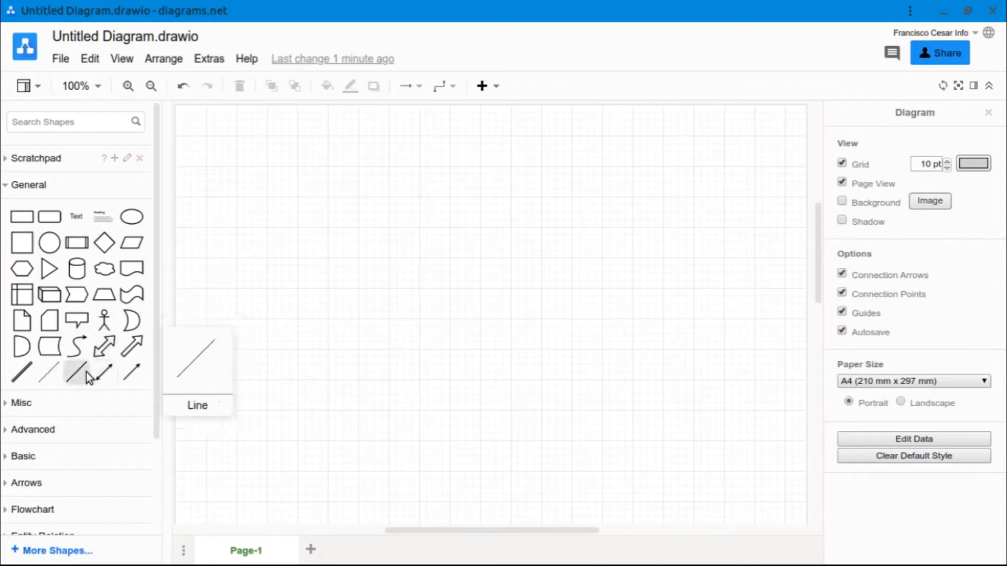
pyautogui.moveTo(134, 373)
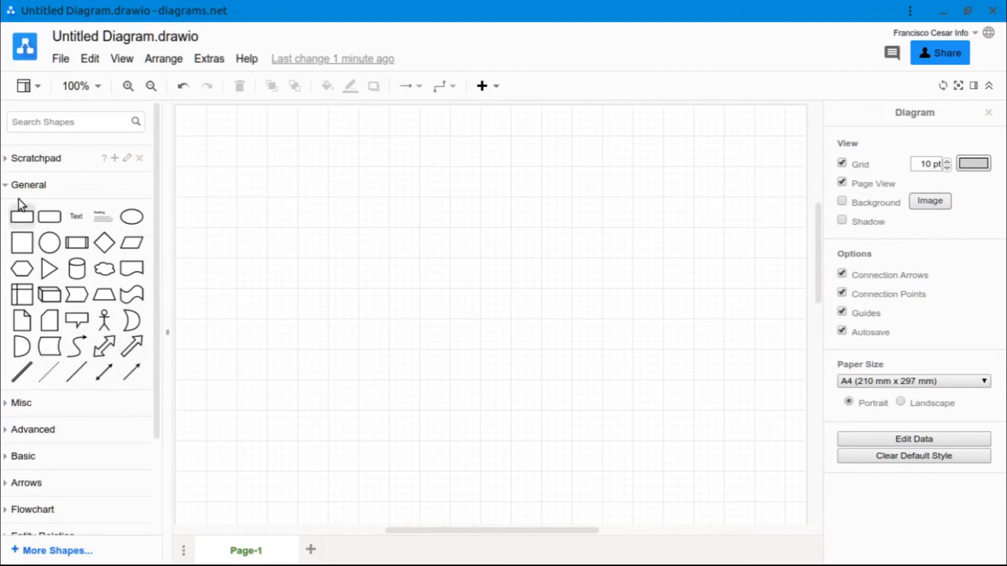
pyautogui.click(9, 185)
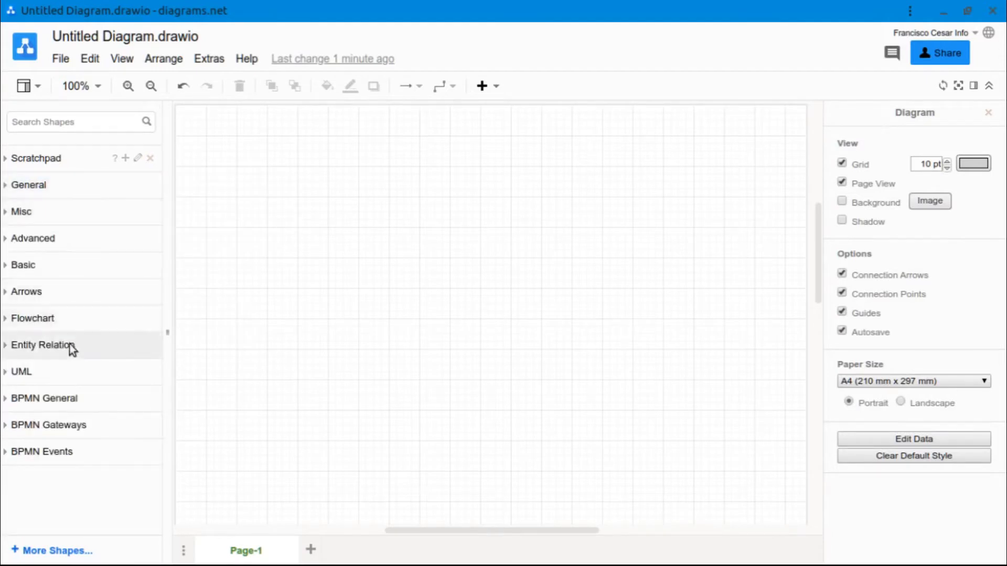
# - Insert an Actor from the UML shape library and place it near the left edge of the page
pyautogui.click(9, 374)
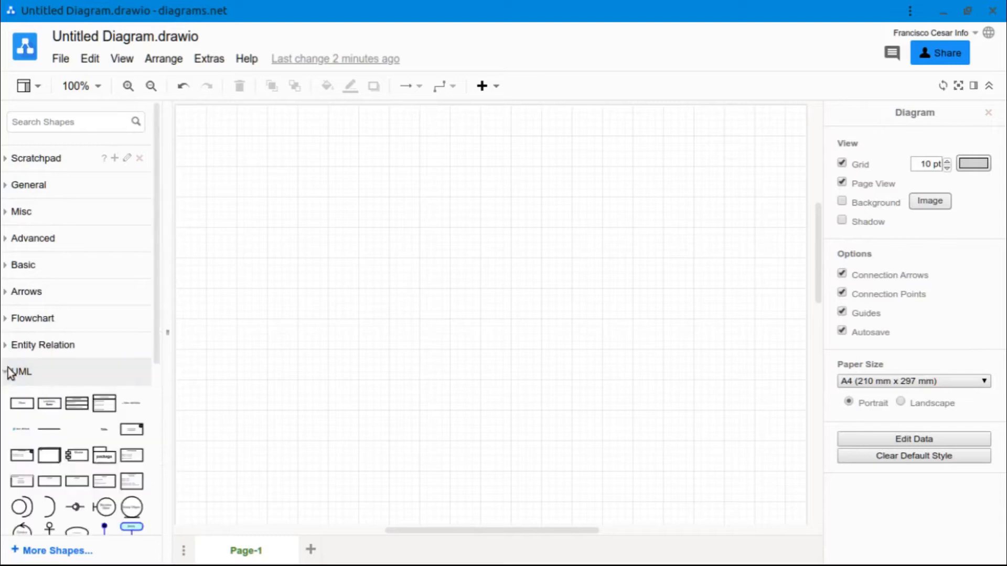
pyautogui.scroll(-4, 89, 374)
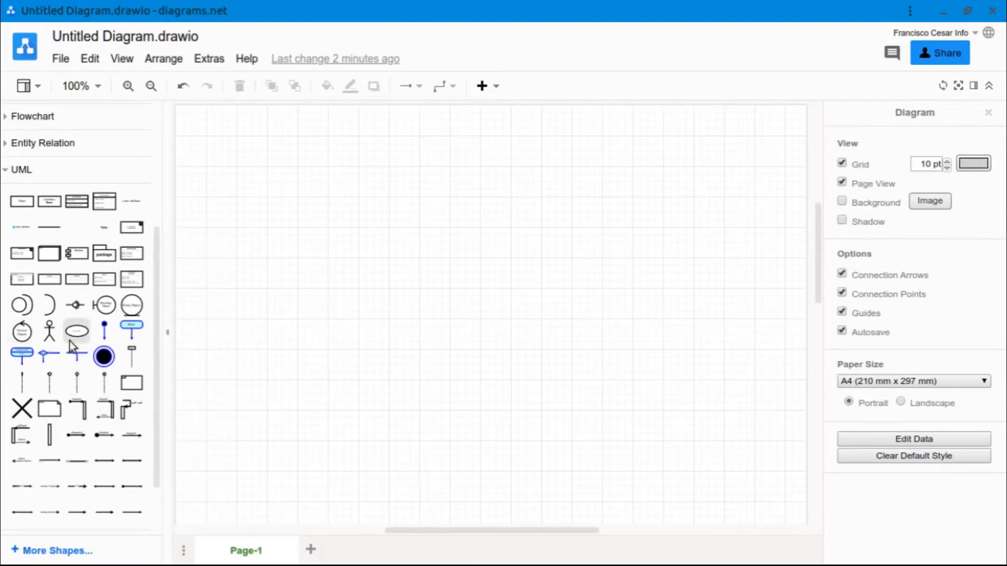
pyautogui.click(49, 331)
pyautogui.hotkey('ctrl', 'z')
pyautogui.moveTo(493, 298); pyautogui.dragTo(225, 268)
pyautogui.click(326, 251)
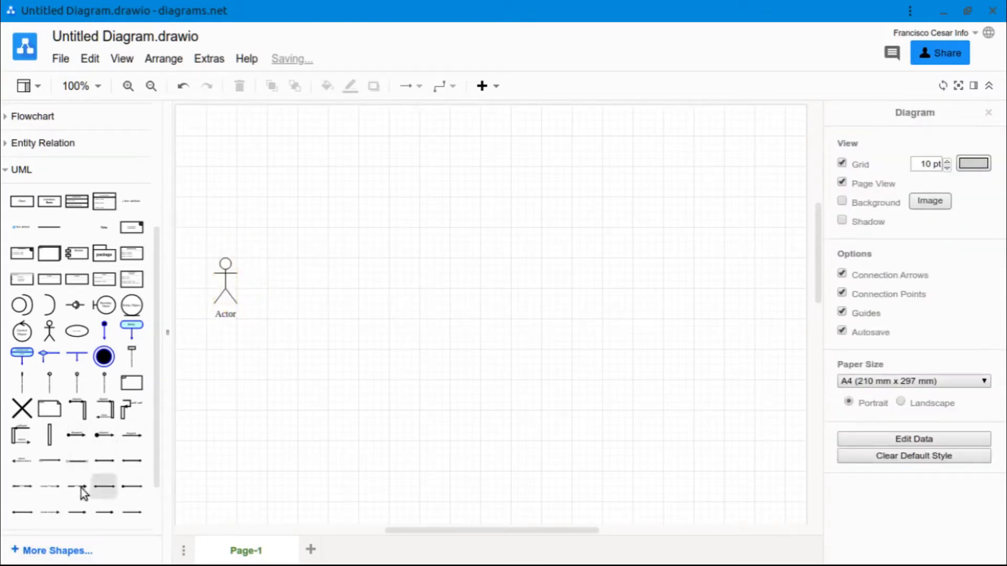
# - Insert the dashed UML return arrow and place it to the upper right of the actor
pyautogui.click(22, 464)
pyautogui.click(563, 390)
pyautogui.moveTo(512, 311); pyautogui.dragTo(352, 257)
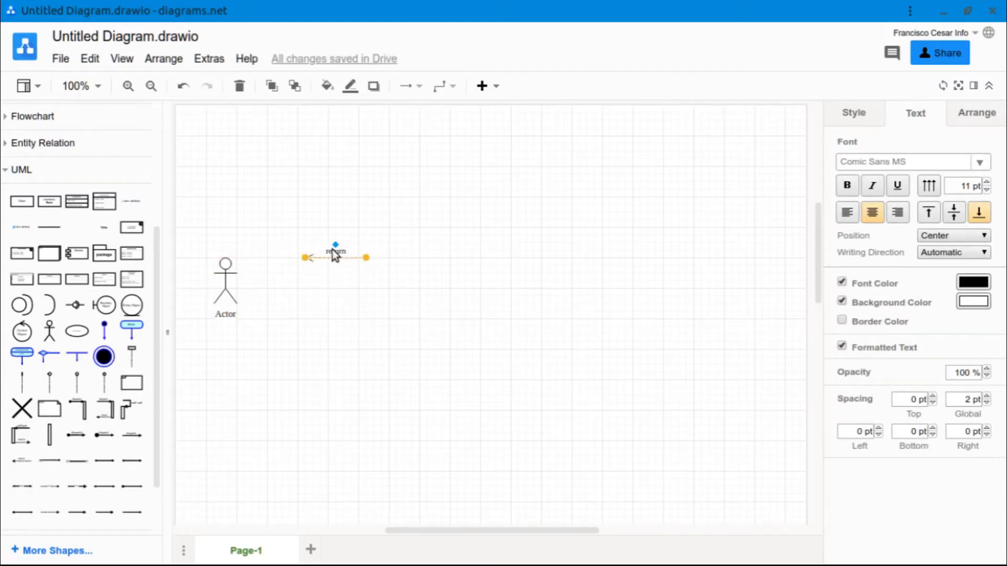
# - Replace the label of the dashed return arrow with <<extend>>
pyautogui.doubleClick(334, 252)
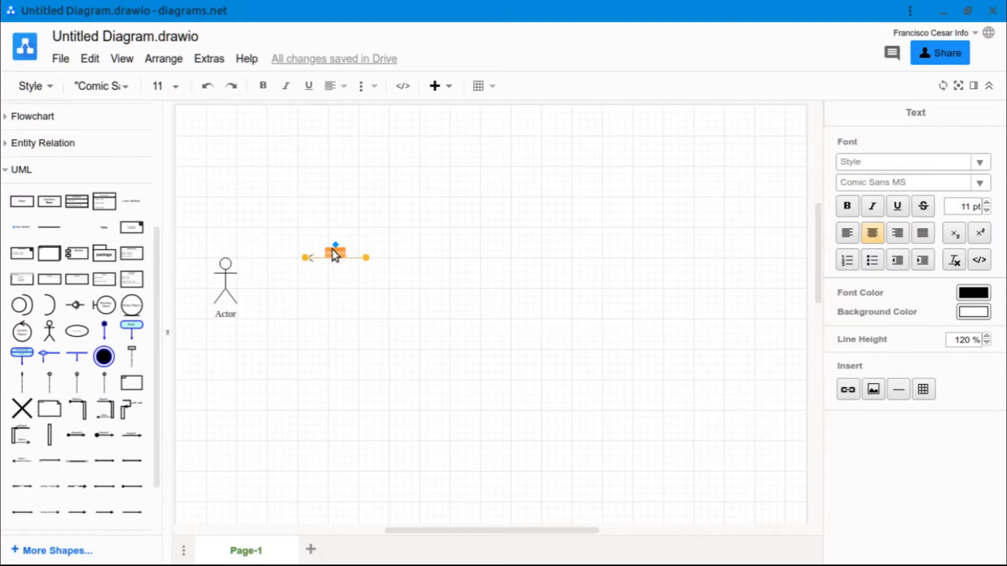
pyautogui.write('<<extend>>')
pyautogui.scroll(2, 362, 352)
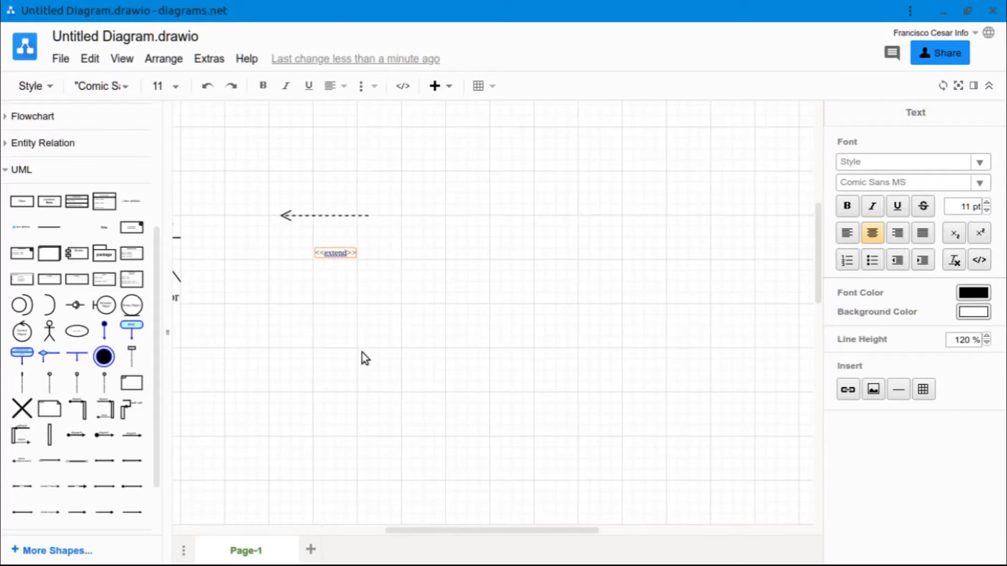
pyautogui.scroll(-2, 362, 352)
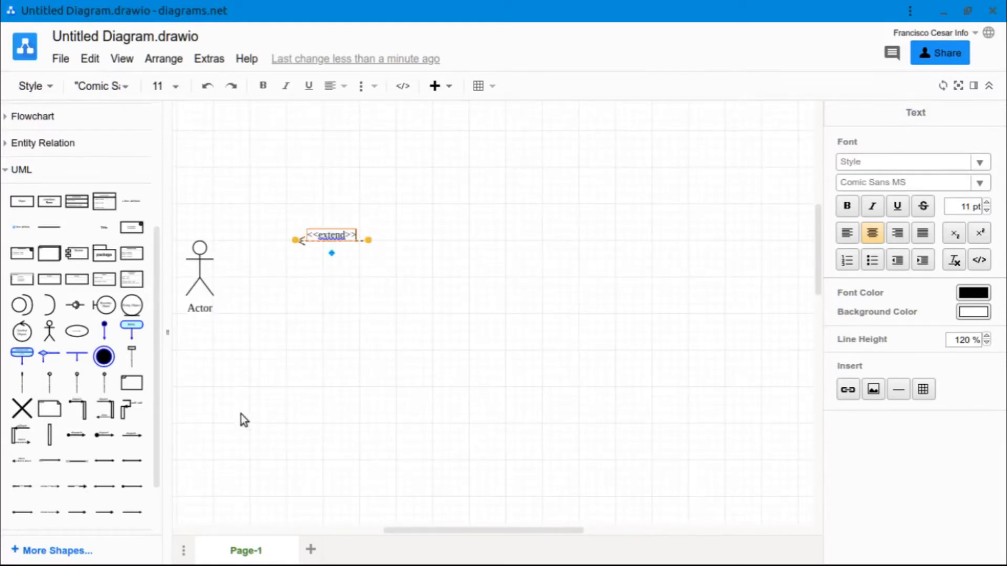
pyautogui.moveTo(420, 530)
pyautogui.mouseDown()
pyautogui.moveTo(401, 534)
pyautogui.moveTo(412, 532)
pyautogui.mouseUp()
pyautogui.click(341, 272)
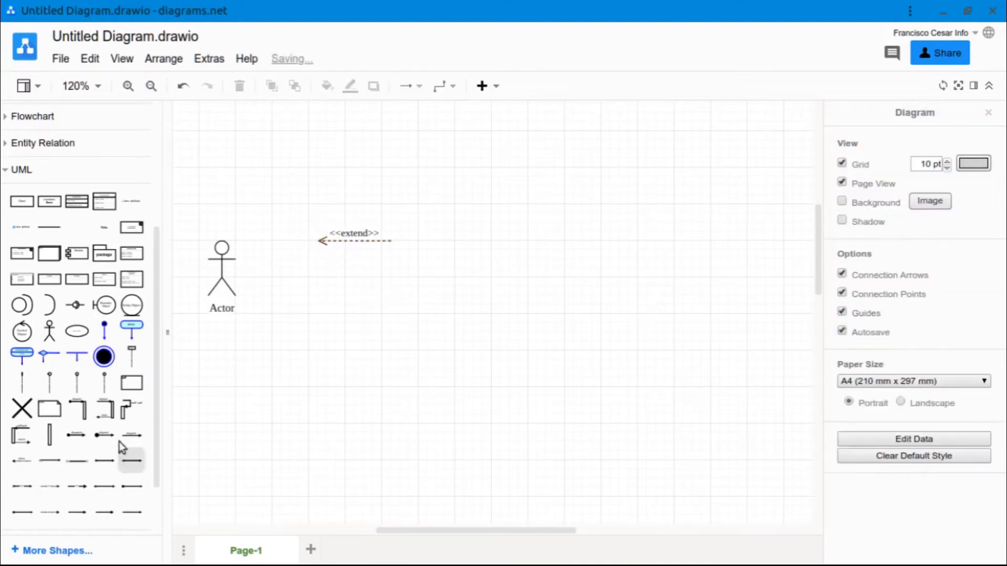
# - Insert a solid UML arrow with an open head, shorten it and place it above the <<extend>> arrow
pyautogui.scroll(-1, 94, 450)
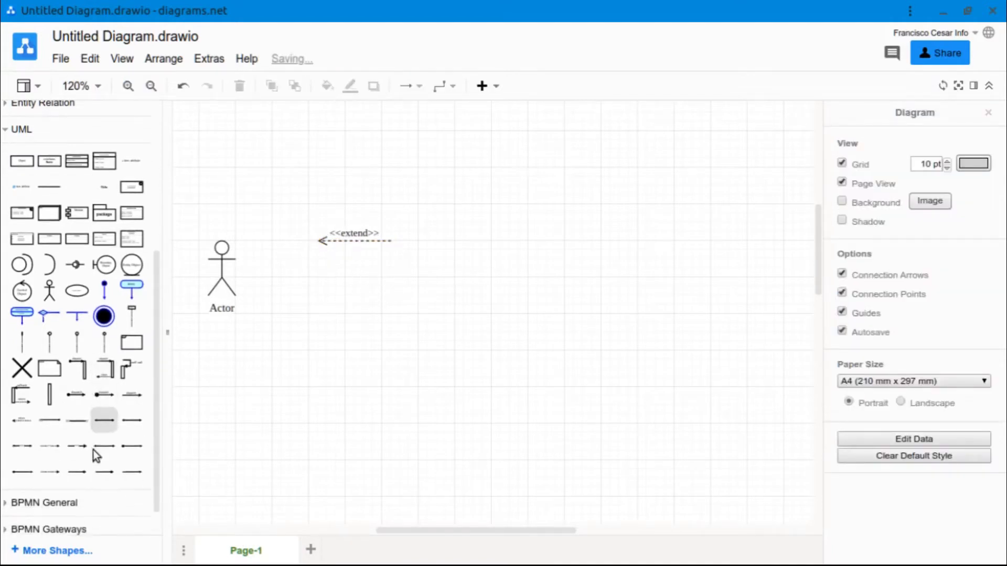
pyautogui.click(133, 474)
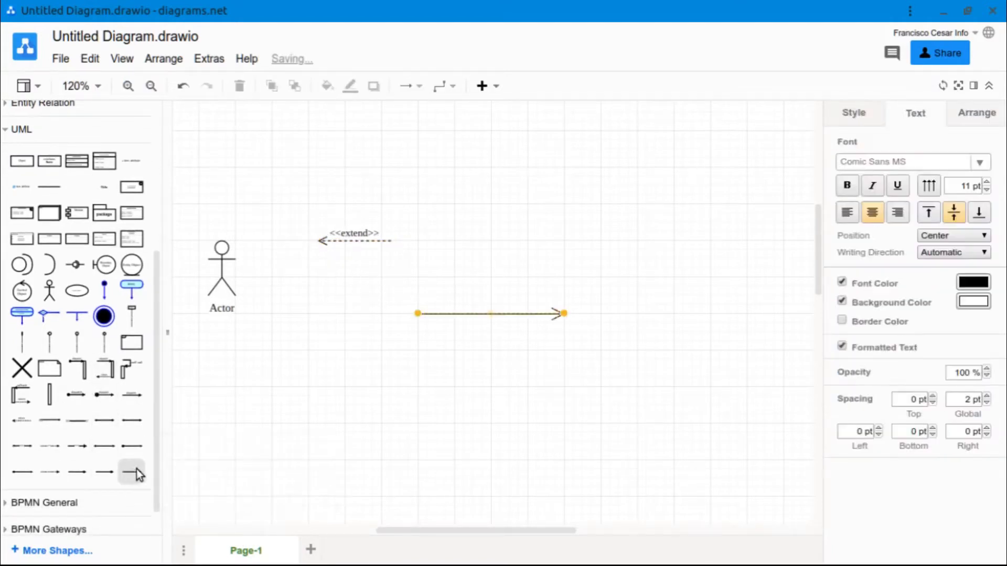
pyautogui.click(663, 369)
pyautogui.moveTo(518, 314); pyautogui.dragTo(429, 306)
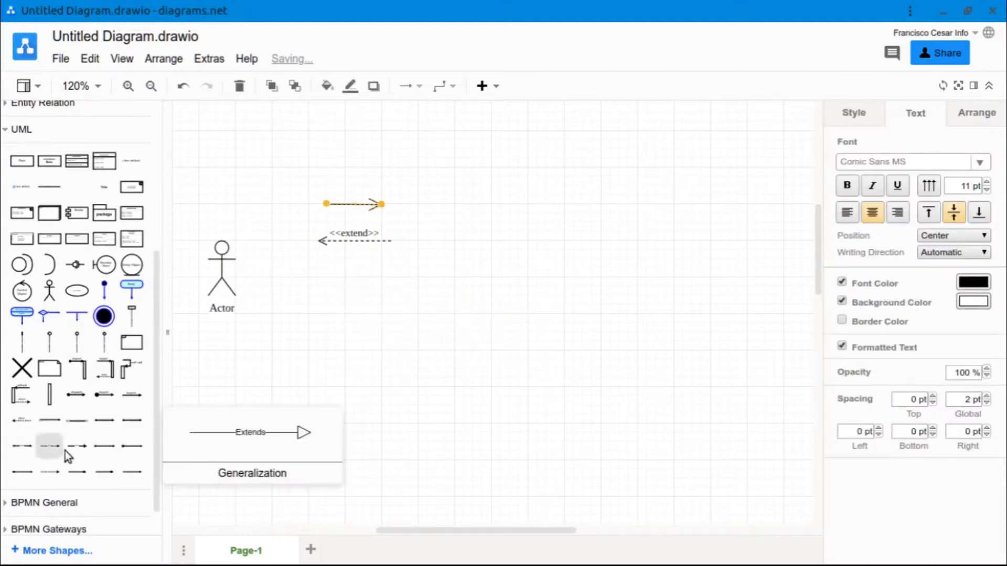
# - Insert the dashed Use arrow below the <<extend>> arrow, label it <<include>> and shorten it to match
pyautogui.click(49, 447)
pyautogui.click(528, 338)
pyautogui.moveTo(528, 319); pyautogui.dragTo(418, 278)
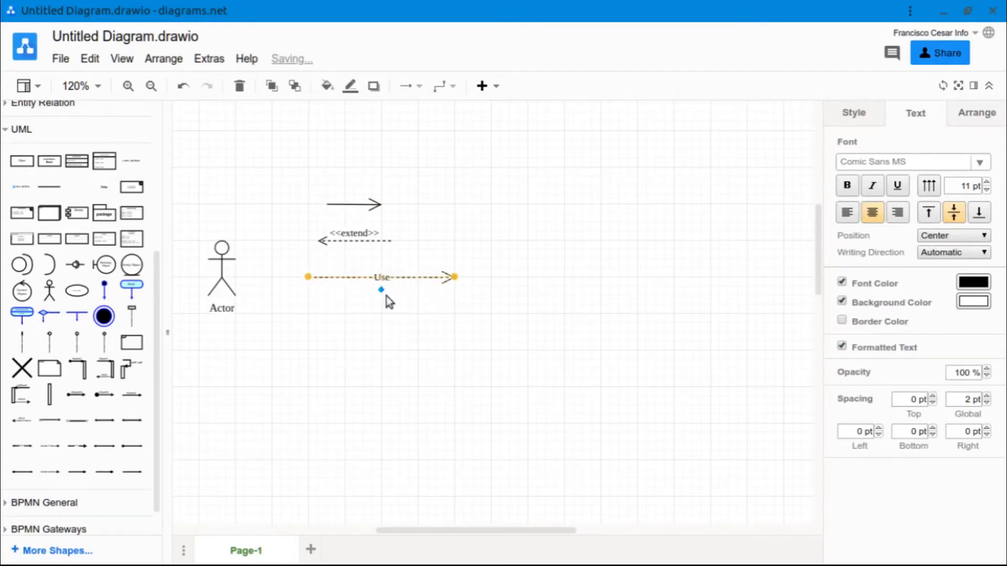
pyautogui.doubleClick(420, 274)
pyautogui.write('<<include>>')
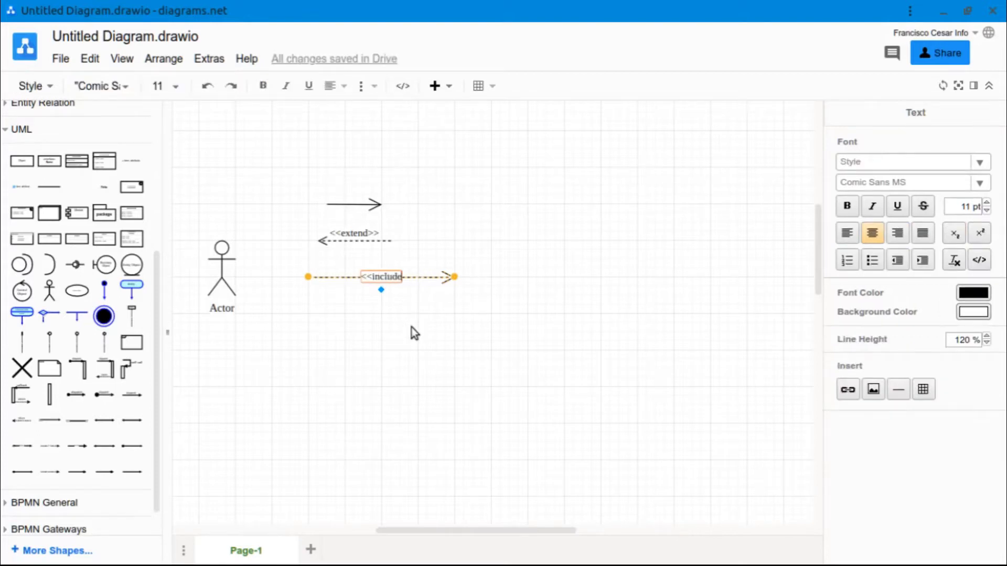
pyautogui.click(273, 462)
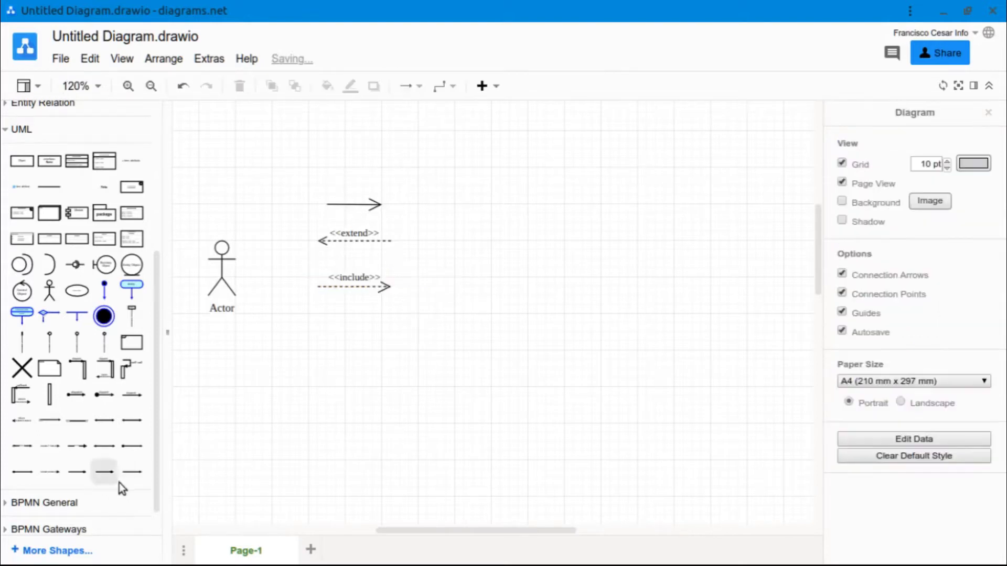
# - Insert a Generalization arrow, remove its Extends label and place it below the <<include>> arrow
pyautogui.scroll(-1, 97, 449)
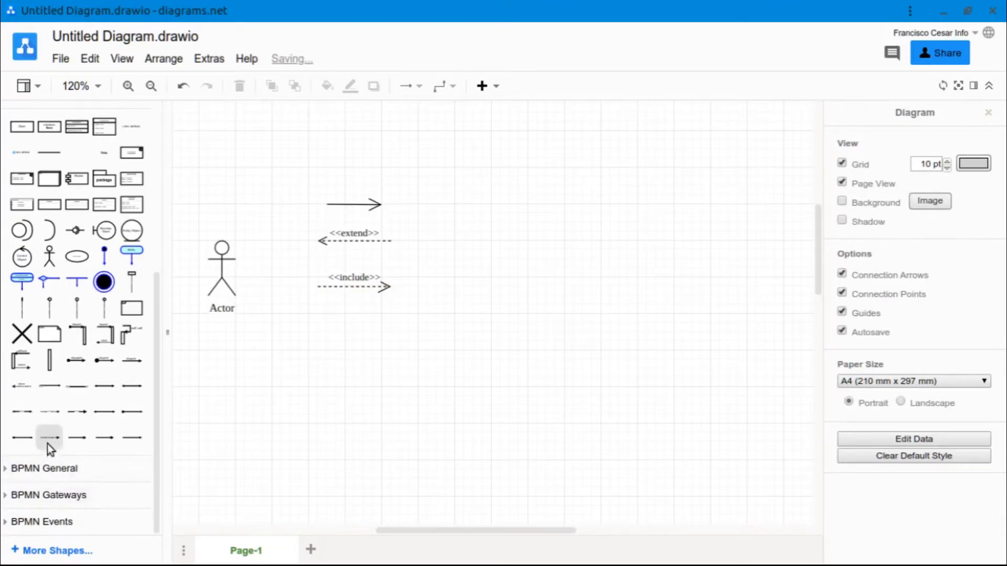
pyautogui.click(48, 443)
pyautogui.click(539, 338)
pyautogui.click(500, 313)
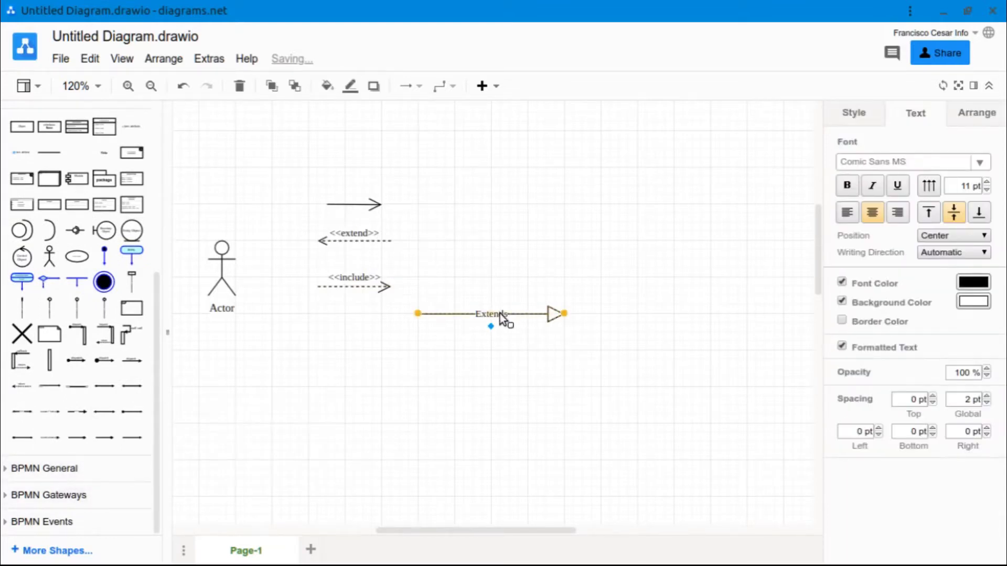
pyautogui.doubleClick(499, 314)
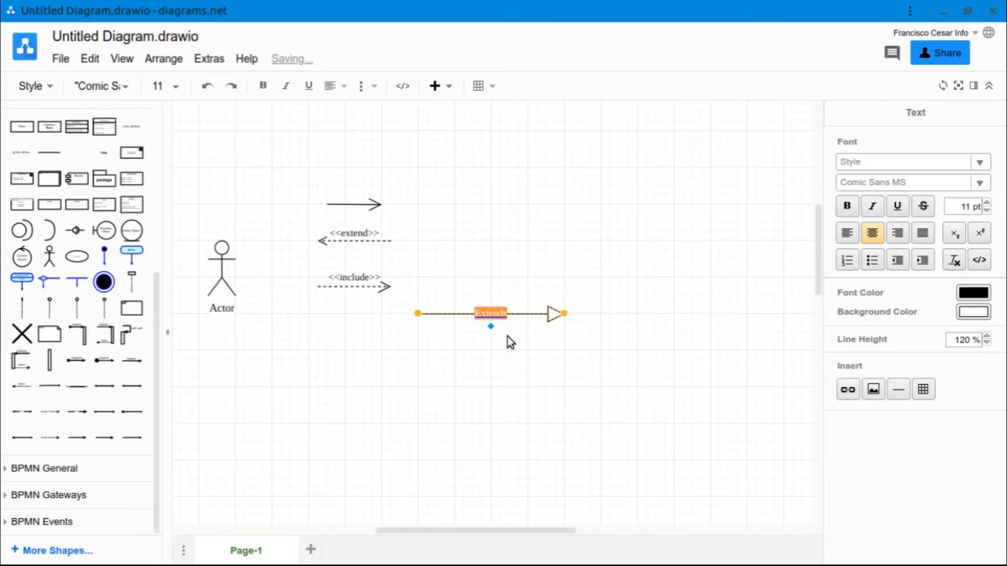
pyautogui.click(540, 382)
pyautogui.moveTo(540, 315); pyautogui.dragTo(395, 326)
pyautogui.click(404, 360)
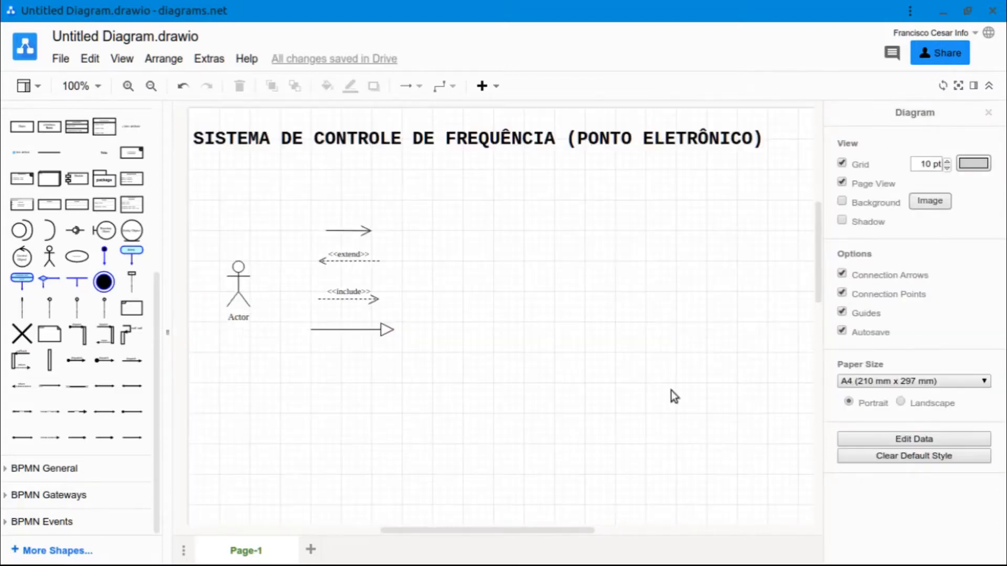
# - Set the font size of the title SISTEMA DE CONTROLE DE FREQUÊNCIA (PONTO ELETRÔNICO) to 20 pt
pyautogui.click(576, 142)
pyautogui.click(987, 182)
pyautogui.click(987, 182)
pyautogui.click(987, 182)
pyautogui.click(987, 182)
pyautogui.click(987, 182)
pyautogui.click(987, 182)
pyautogui.click(987, 182)
pyautogui.click(987, 182)
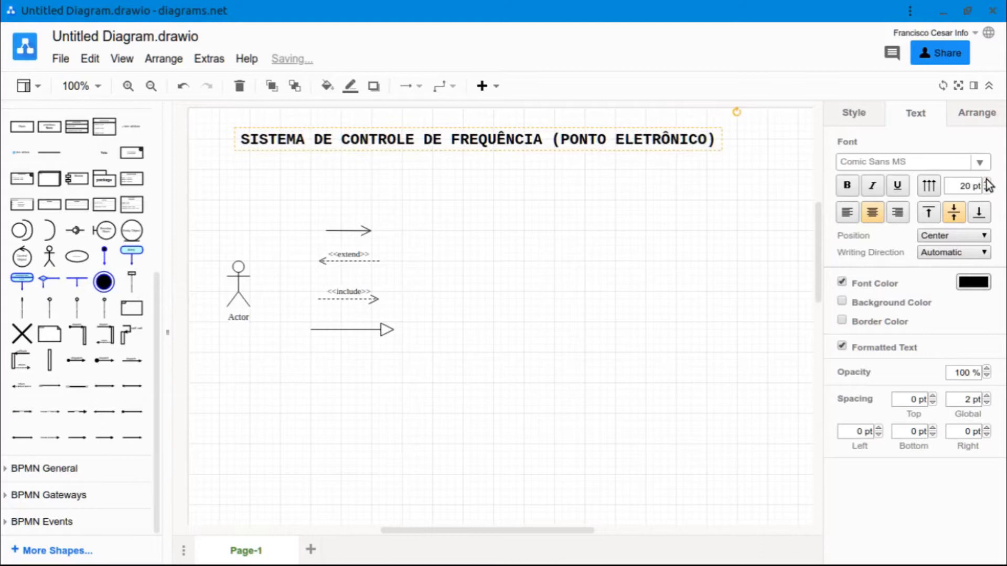
# - Set the title's font size to 21 pt and move the four relationship arrows together to the right side of the page
pyautogui.click(987, 182)
pyautogui.moveTo(451, 418); pyautogui.dragTo(269, 175)
pyautogui.moveTo(363, 234); pyautogui.dragTo(751, 349)
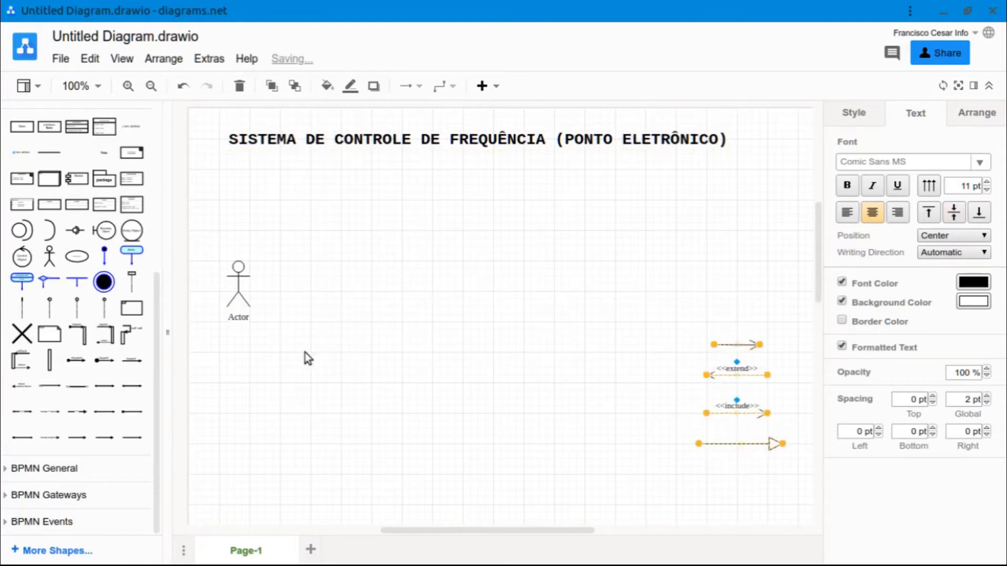
pyautogui.moveTo(132, 419)
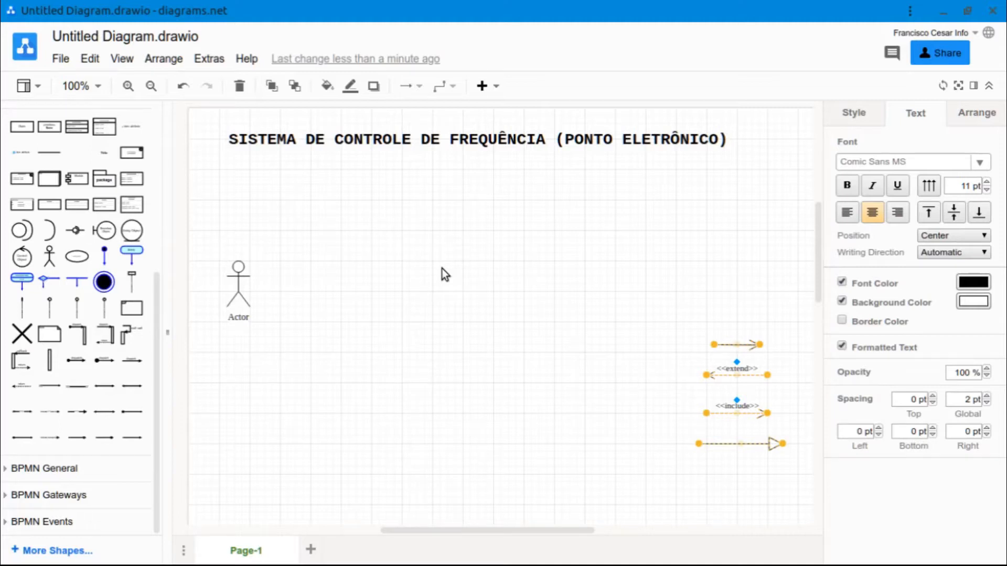
# - Move the actor up and relabel it Funcionário Geral, split over two lines
pyautogui.click(300, 276)
pyautogui.moveTo(240, 274); pyautogui.dragTo(237, 245)
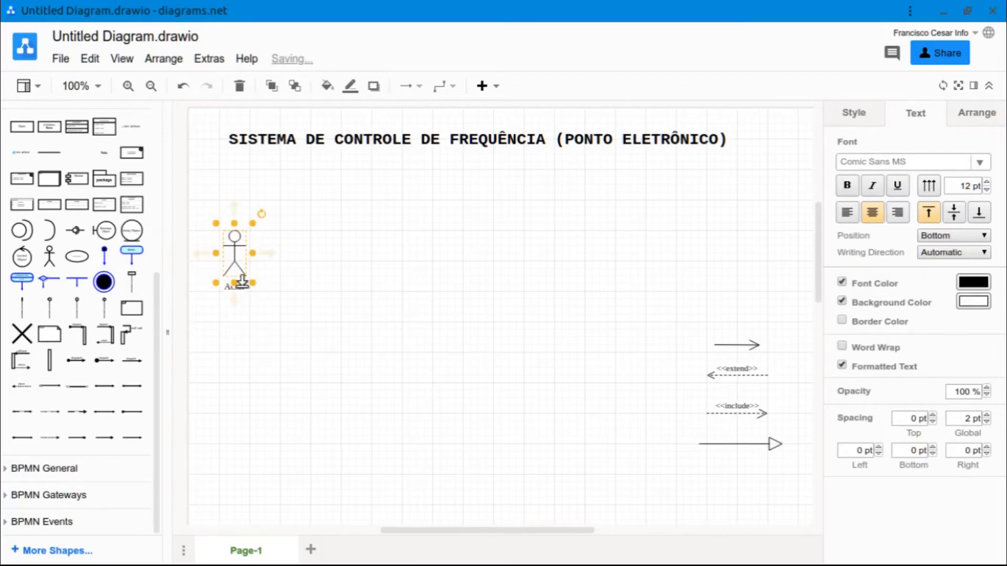
pyautogui.doubleClick(235, 294)
pyautogui.write('Funcio')
pyautogui.write('nário Geral')
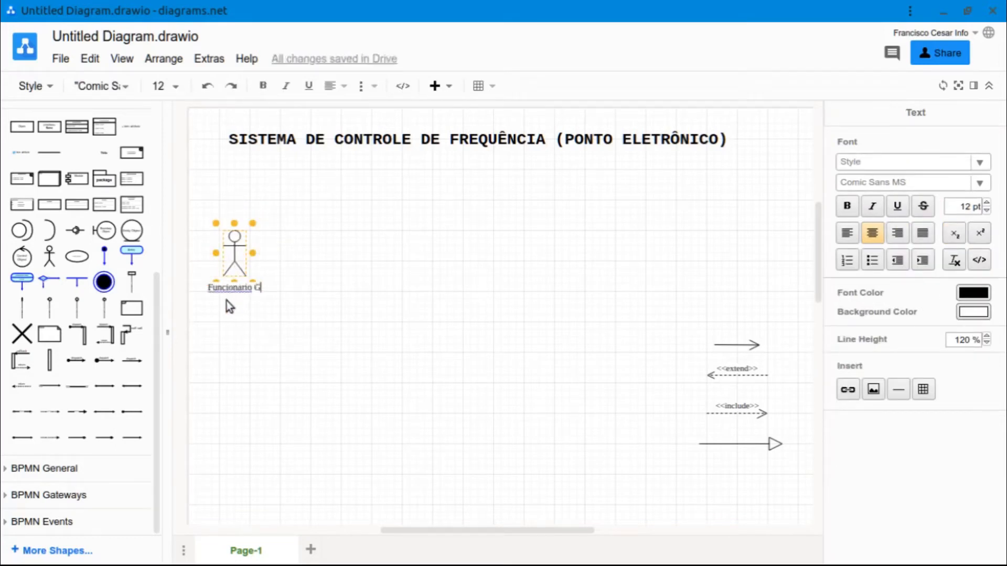
pyautogui.click(247, 288)
pyautogui.press('Return')
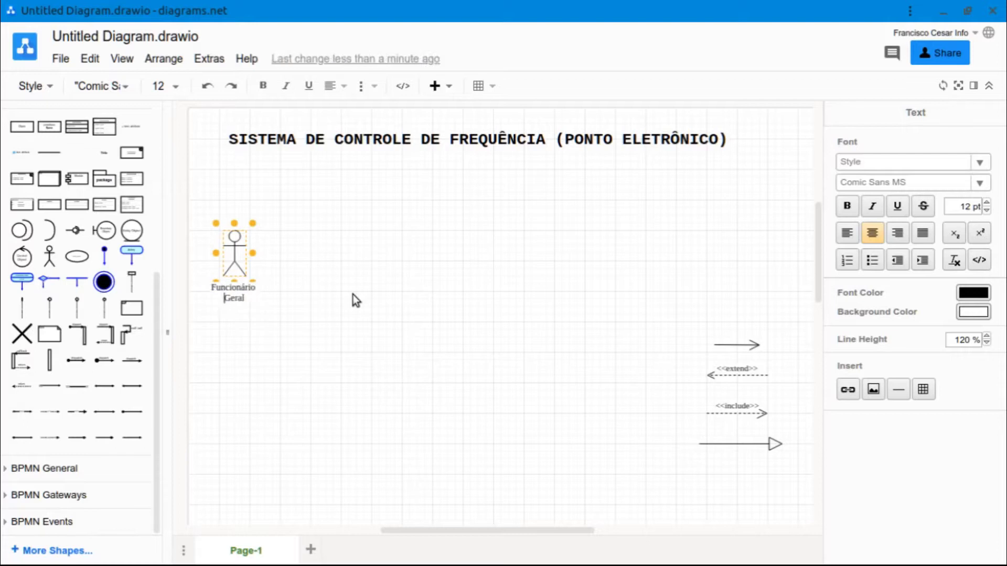
pyautogui.click(353, 295)
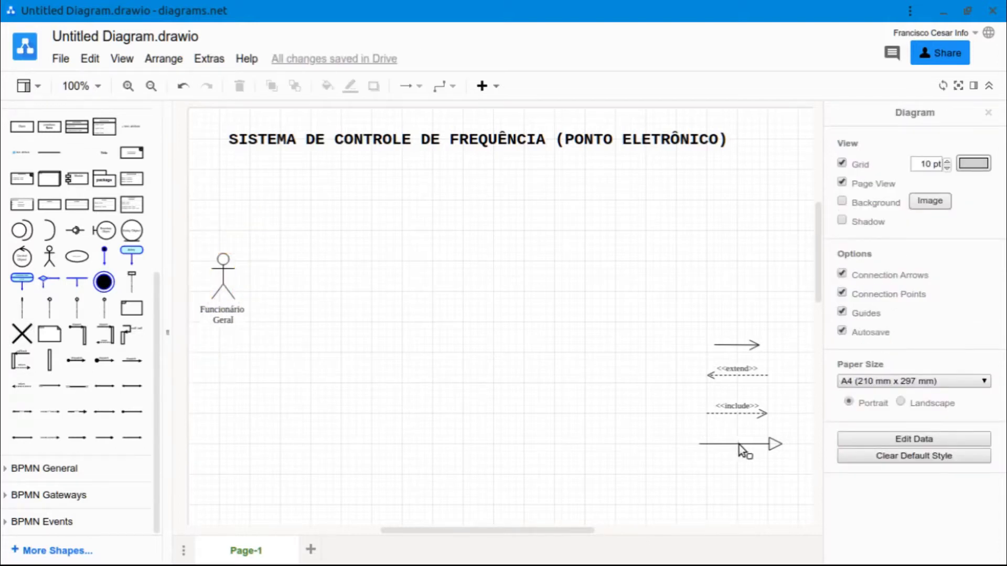
# - Place the generalization arrow below Funcionário Geral, pointing up at that actor
pyautogui.moveTo(738, 445); pyautogui.dragTo(234, 345)
pyautogui.moveTo(236, 382); pyautogui.dragTo(265, 398)
pyautogui.click(351, 409)
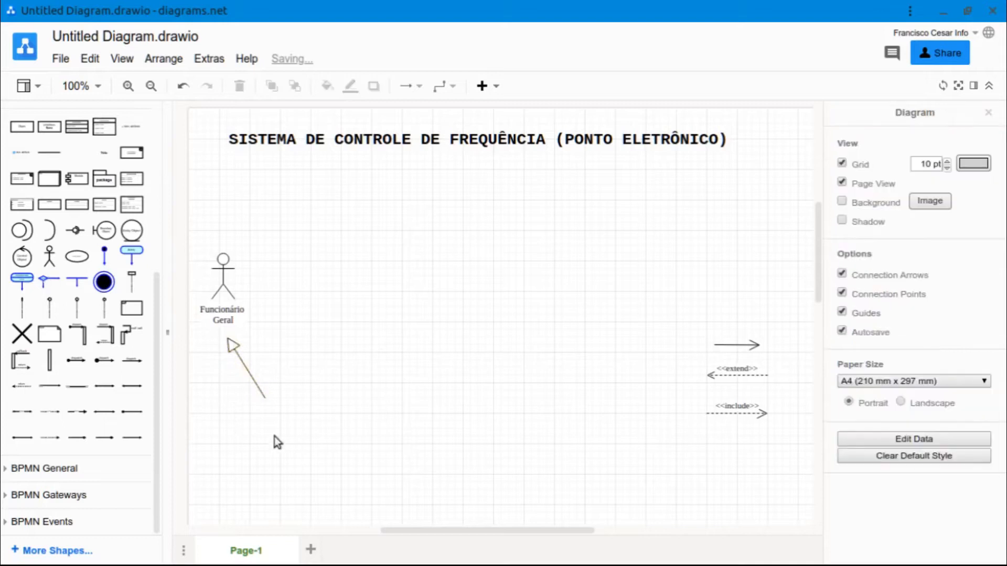
# - Duplicate the Funcionário Geral actor, place the copy below the generalization arrow and label it Professor
pyautogui.click(221, 268)
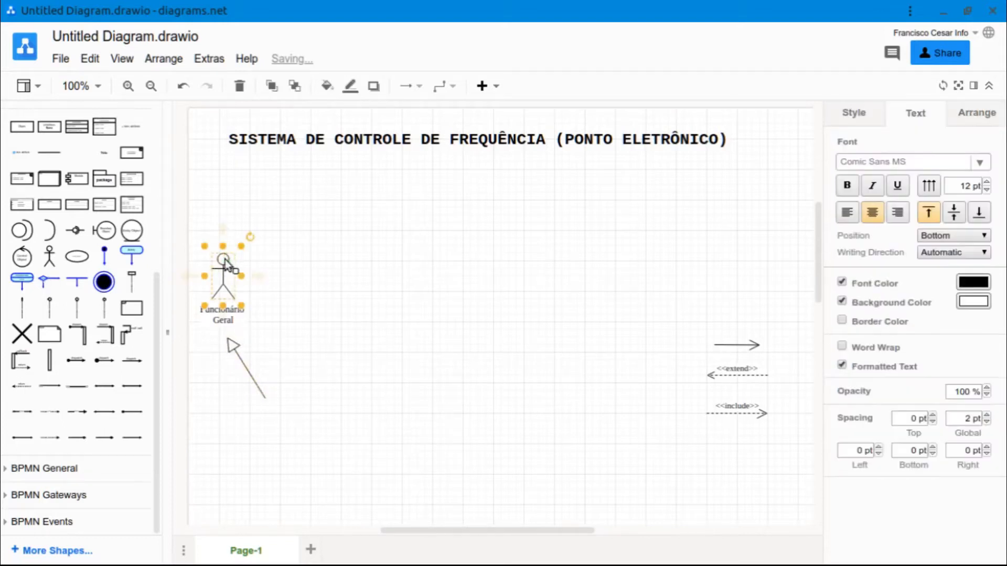
pyautogui.hotkey('ctrl', 'z')
pyautogui.hotkey('ctrl', 'z')
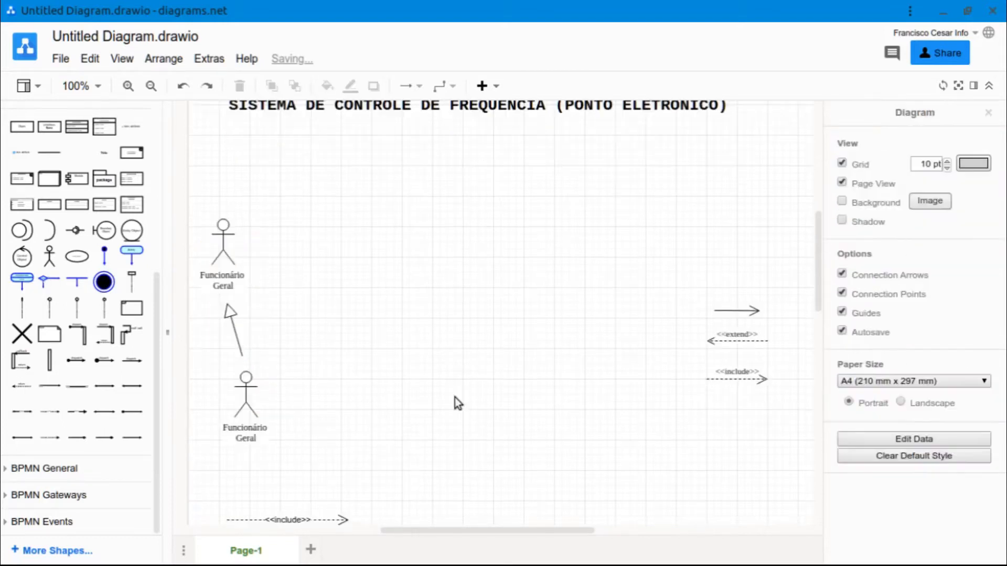
pyautogui.click(242, 404)
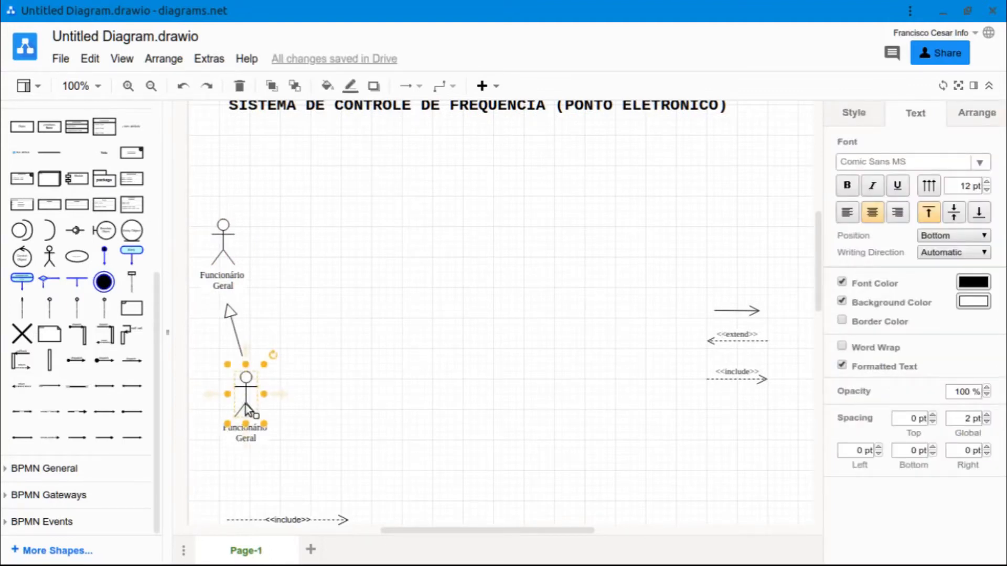
pyautogui.doubleClick(246, 405)
pyautogui.write('Professor')
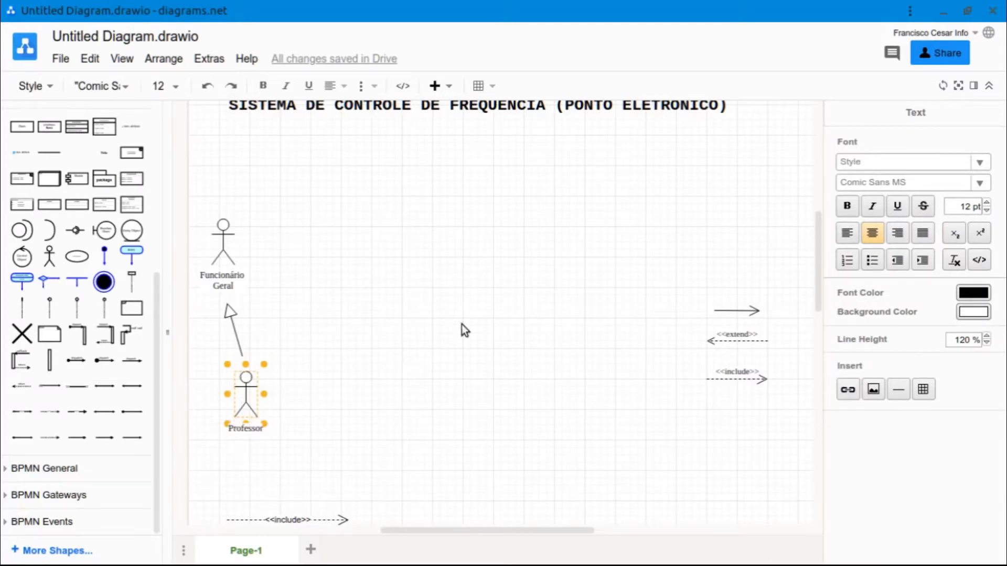
pyautogui.click(433, 345)
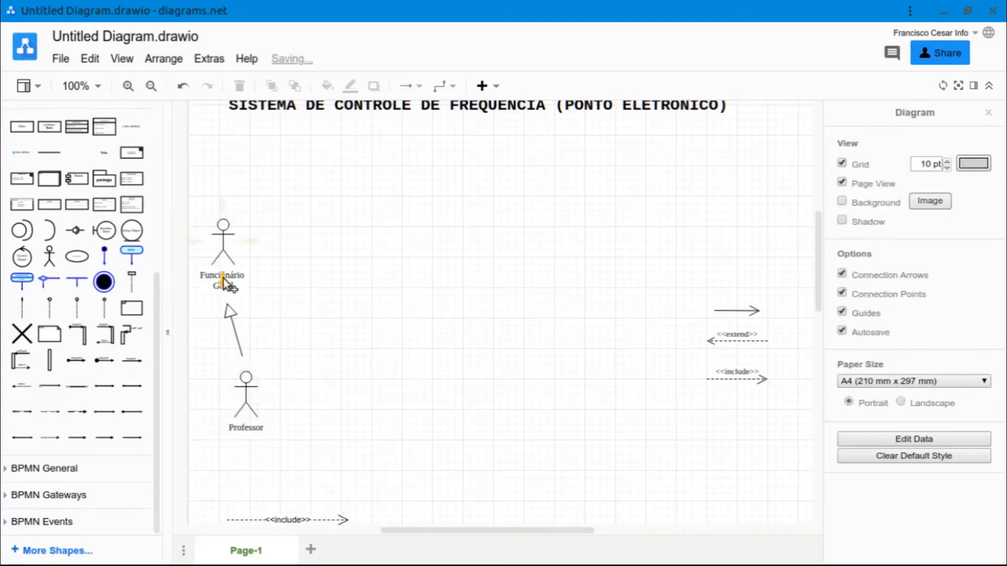
pyautogui.click(223, 202)
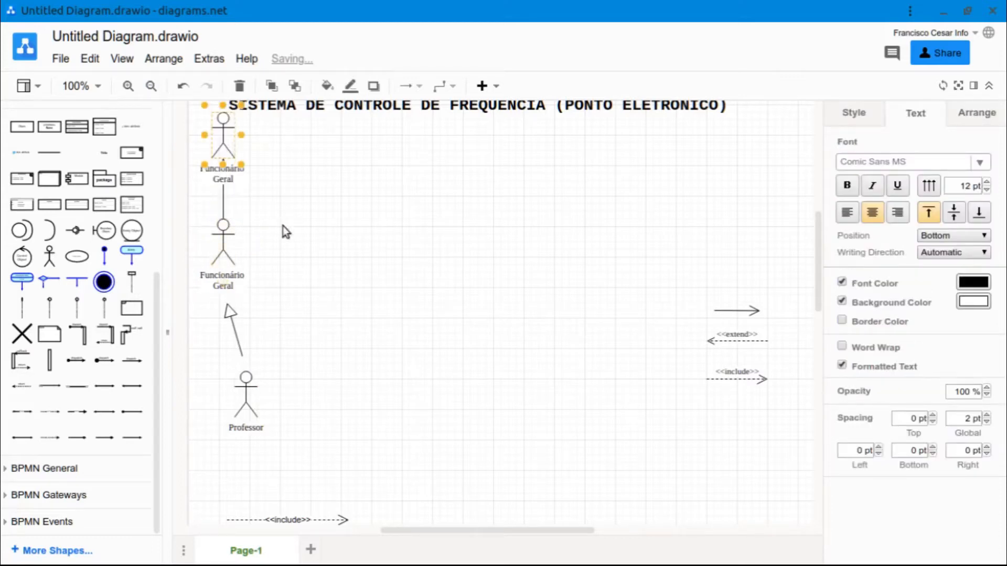
pyautogui.hotkey('ctrl', 'z')
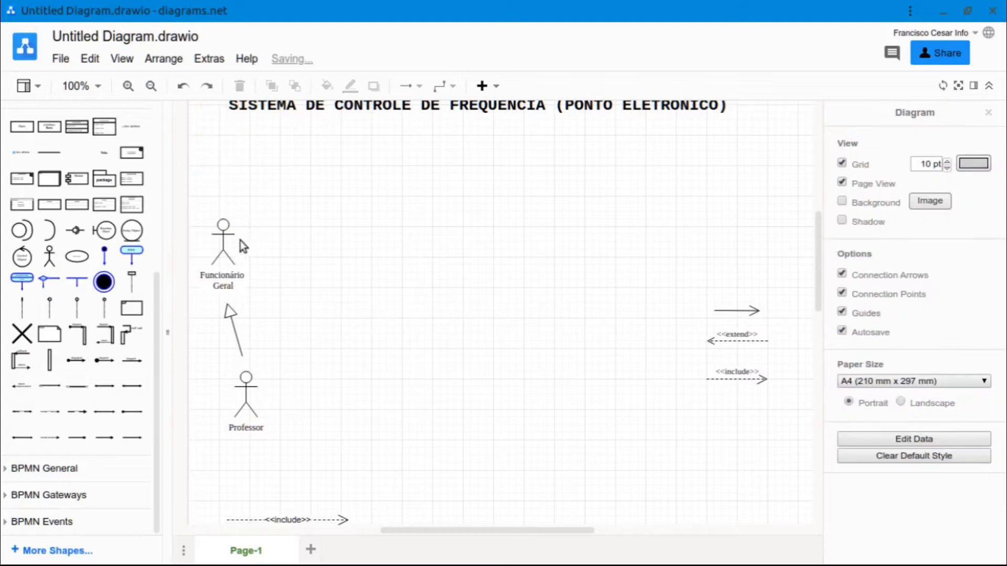
pyautogui.click(249, 242)
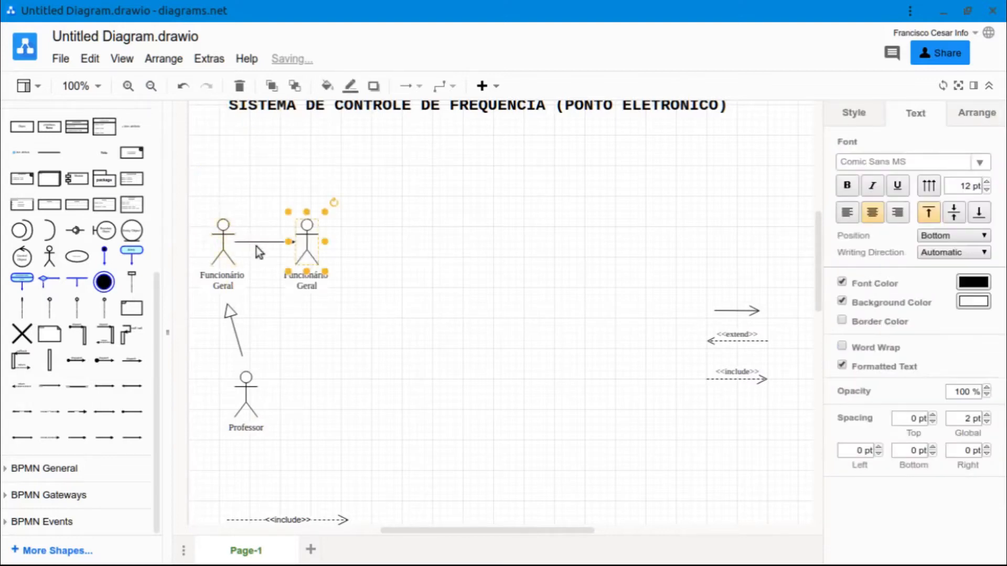
pyautogui.click(444, 326)
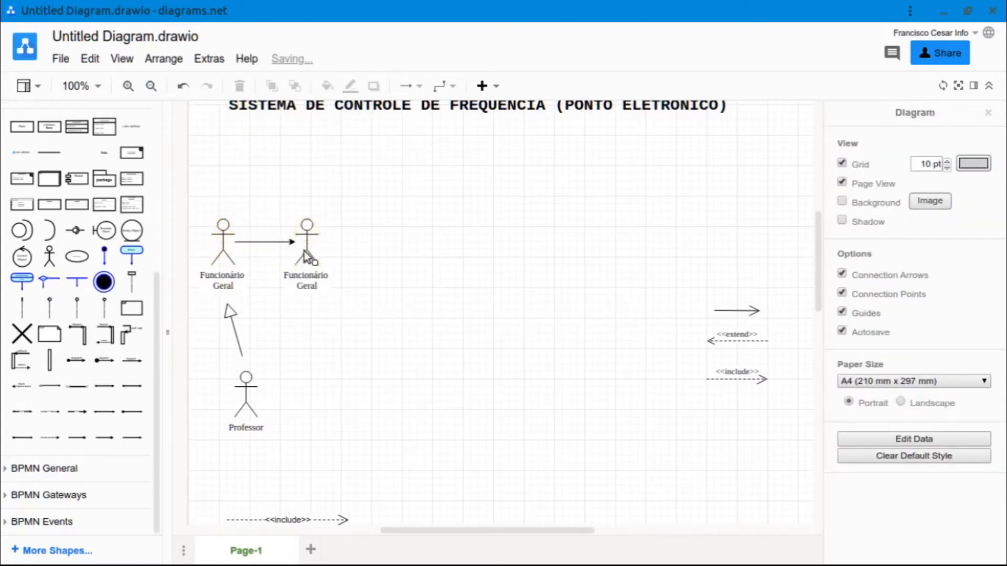
pyautogui.hotkey('ctrl', 'z')
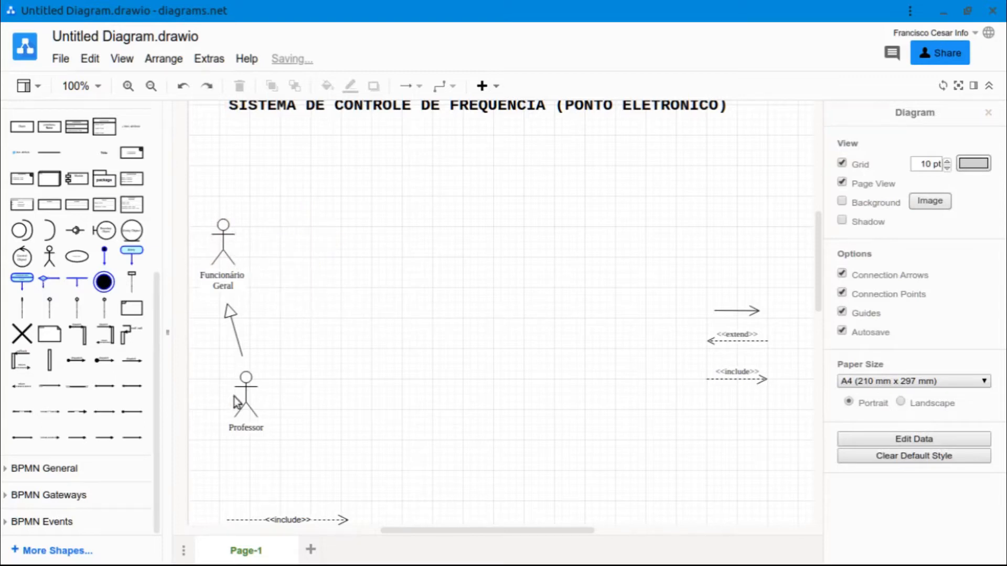
pyautogui.click(234, 323)
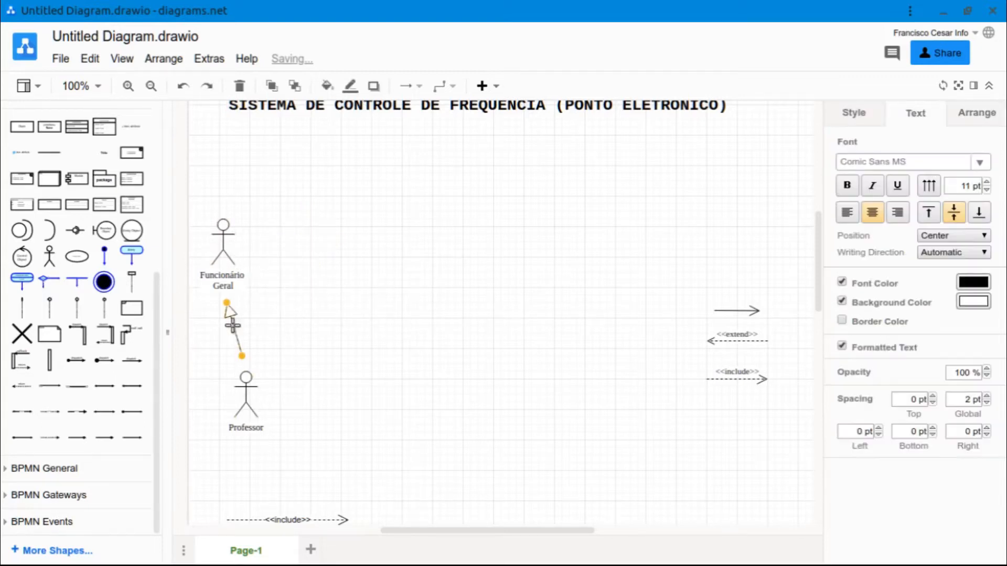
pyautogui.click(342, 356)
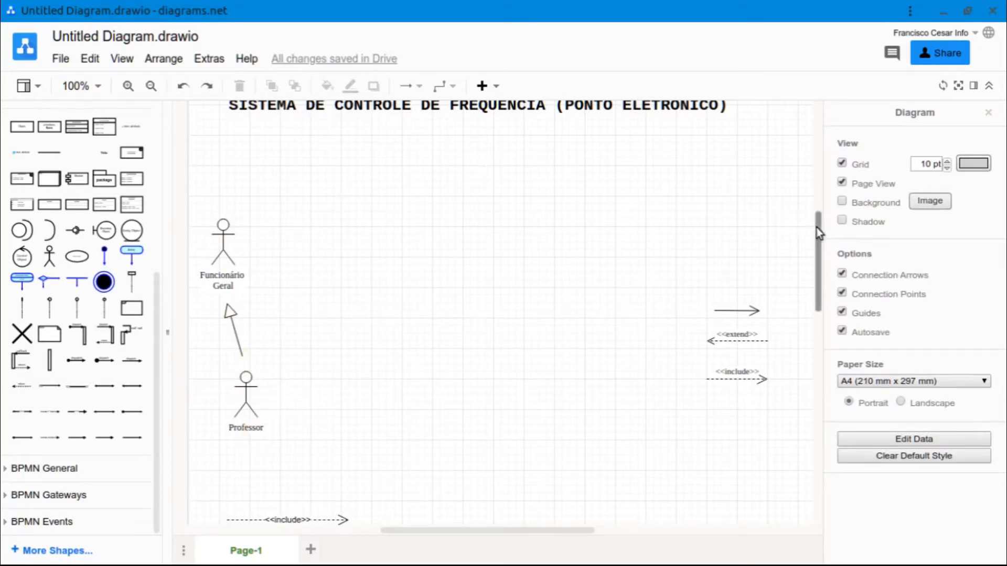
# - Delete the title SISTEMA DE CONTROLE DE FREQUÊNCIA (PONTO ELETRÔNICO) from the page
pyautogui.moveTo(816, 227); pyautogui.dragTo(818, 215)
pyautogui.click(524, 151)
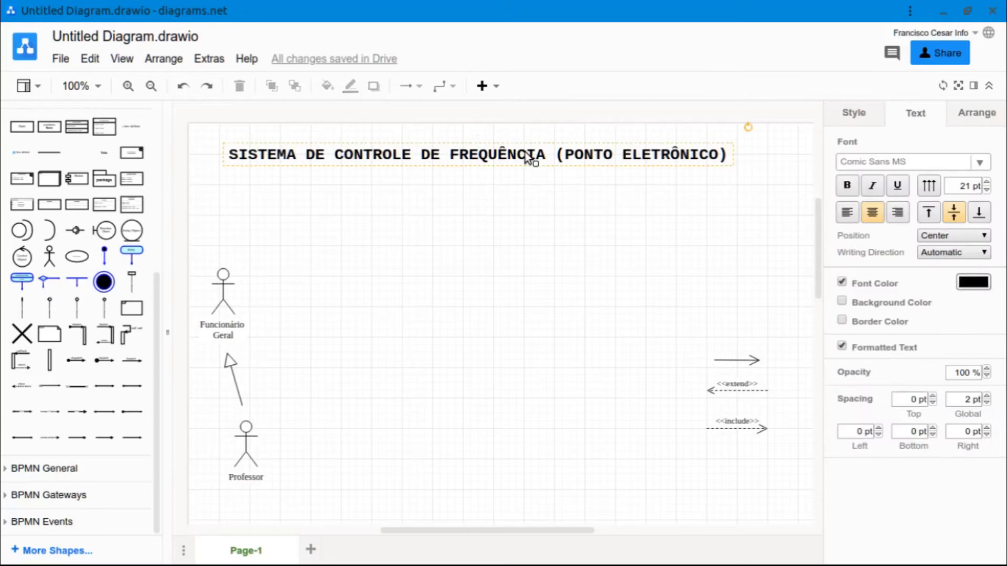
pyautogui.press('Delete')
# - Paste another copy of the actor, place it above and to the right of Funcionário Geral and label it Adm Sistema
pyautogui.hotkey('ctrl', 'v')
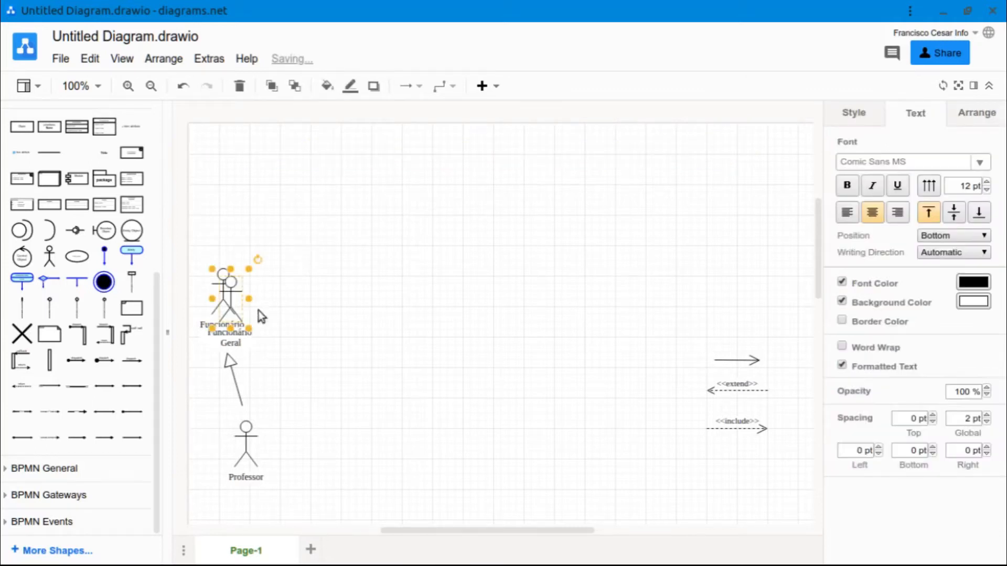
pyautogui.moveTo(235, 297); pyautogui.dragTo(298, 177)
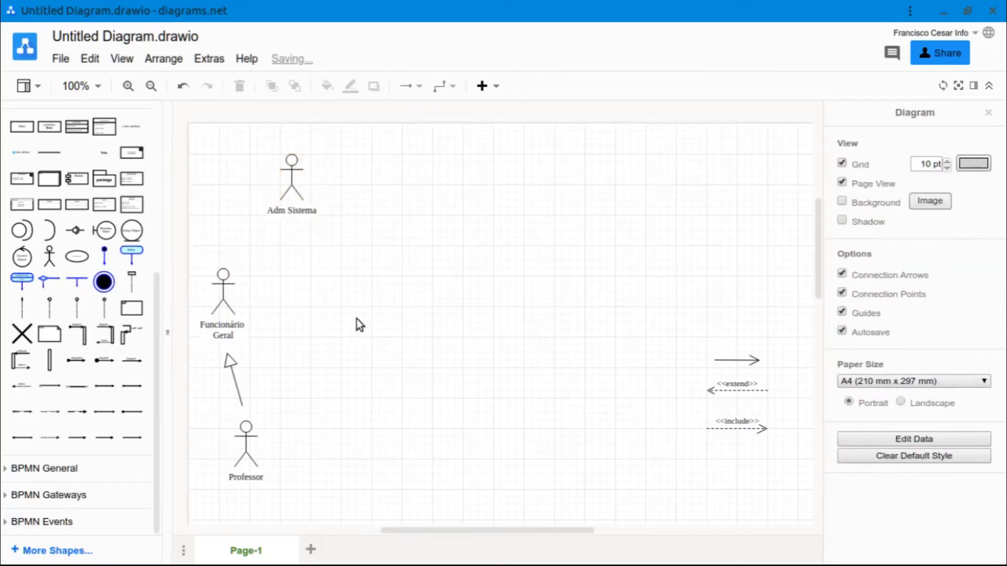
# - Copy the generalization arrow, place it from Adm Sistema down to Funcionário Geral, and bring Professor closer with a shorter arrow
pyautogui.click(235, 377)
pyautogui.hotkey('ctrl', 'c')
pyautogui.hotkey('ctrl', 'v')
pyautogui.moveTo(243, 380); pyautogui.dragTo(263, 181)
pyautogui.click(298, 375)
pyautogui.moveTo(245, 234); pyautogui.dragTo(242, 235)
pyautogui.click(363, 364)
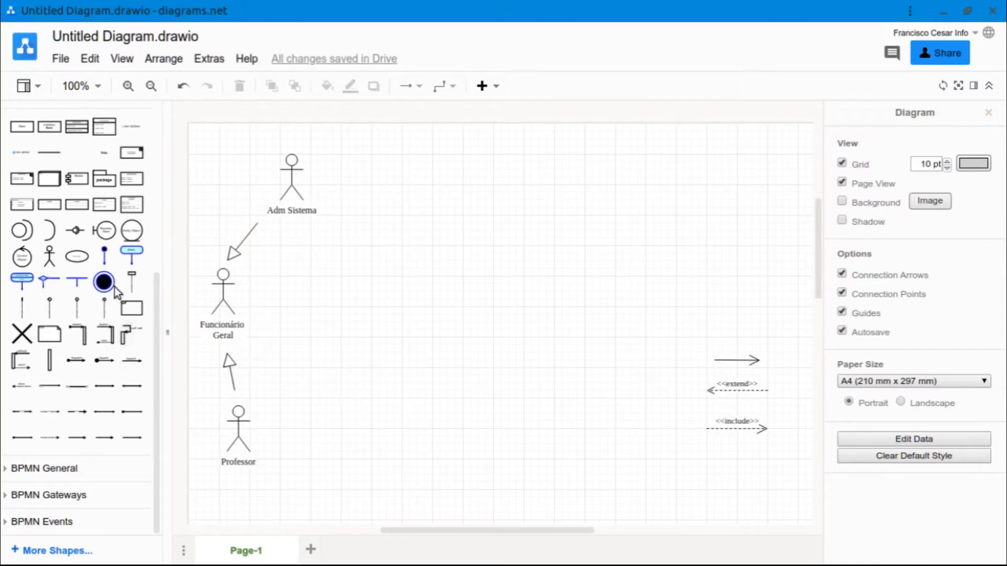
# - Insert a Use Case ellipse, shrink it and place it to the right of Funcionário Geral
pyautogui.moveTo(76, 258)
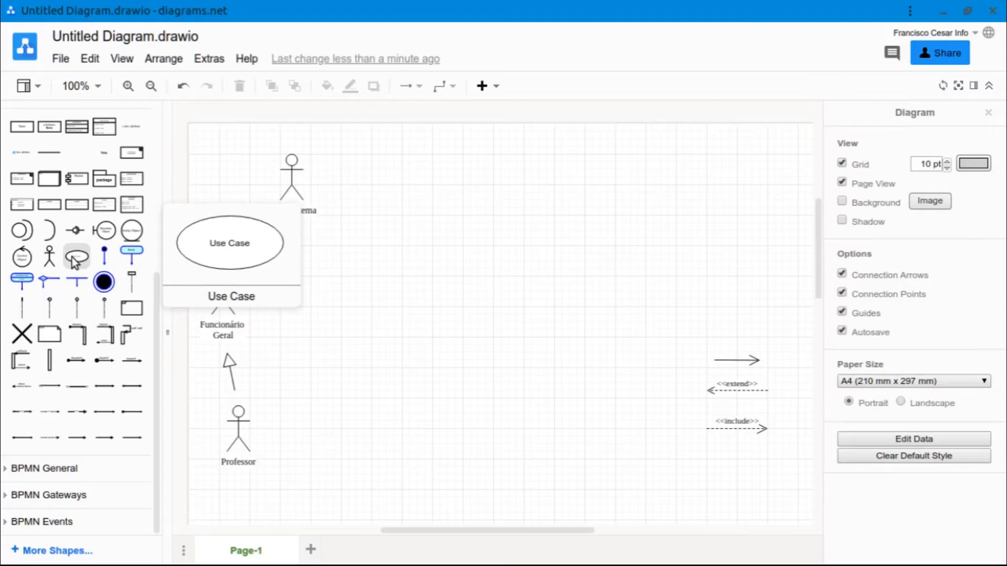
pyautogui.click(71, 256)
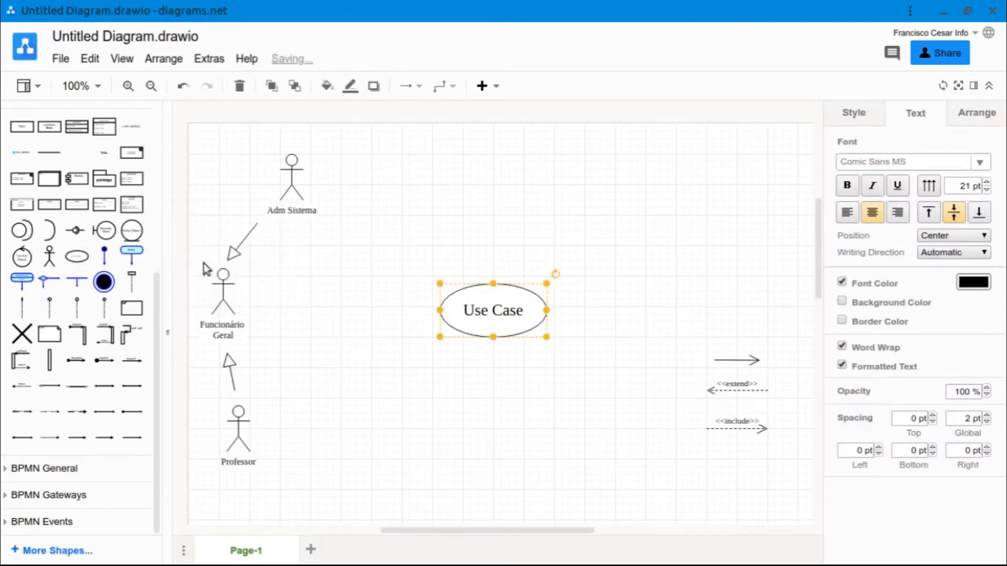
pyautogui.moveTo(543, 334); pyautogui.dragTo(352, 309)
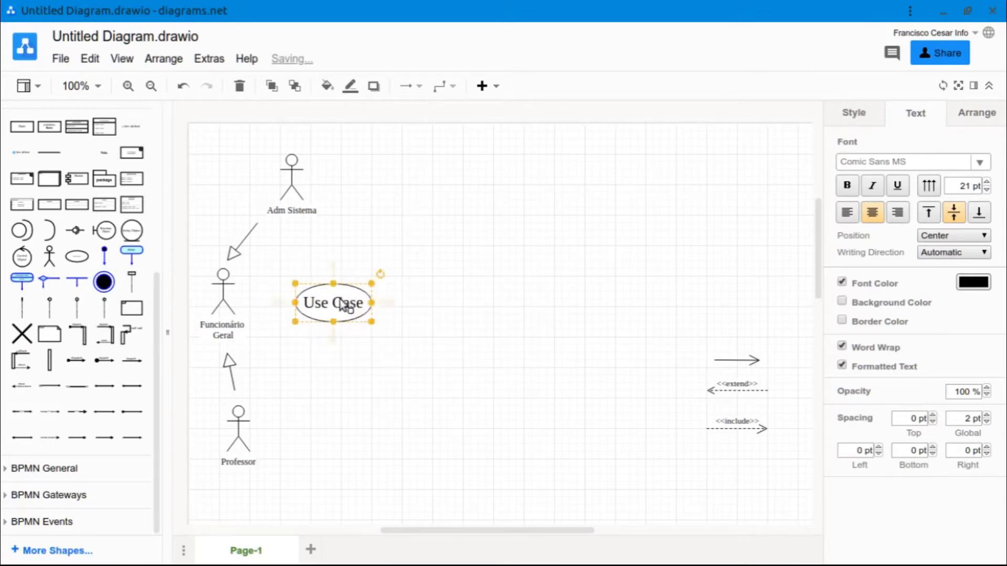
# - Label the use case ellipse Registrar presença
pyautogui.doubleClick(339, 304)
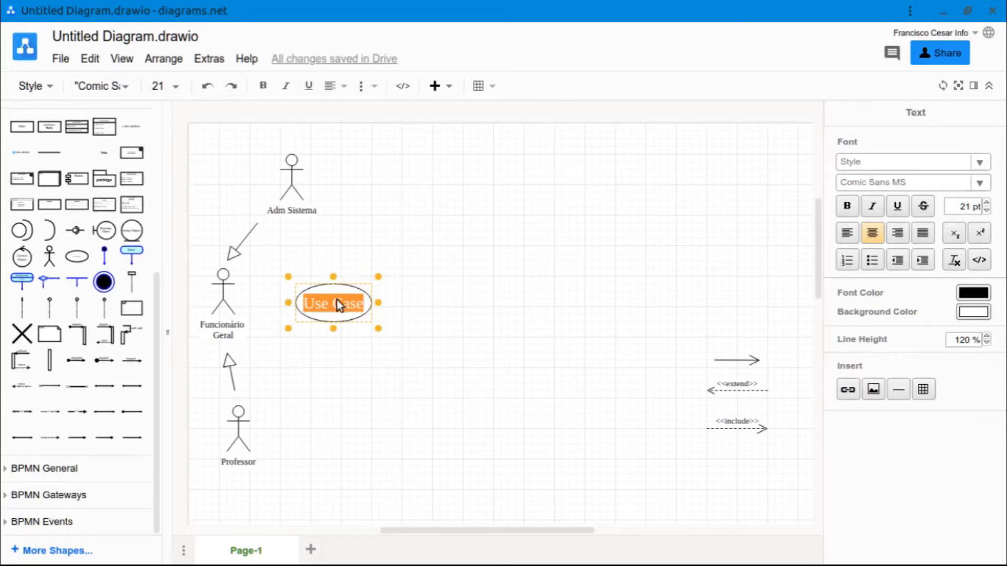
pyautogui.write('Regi')
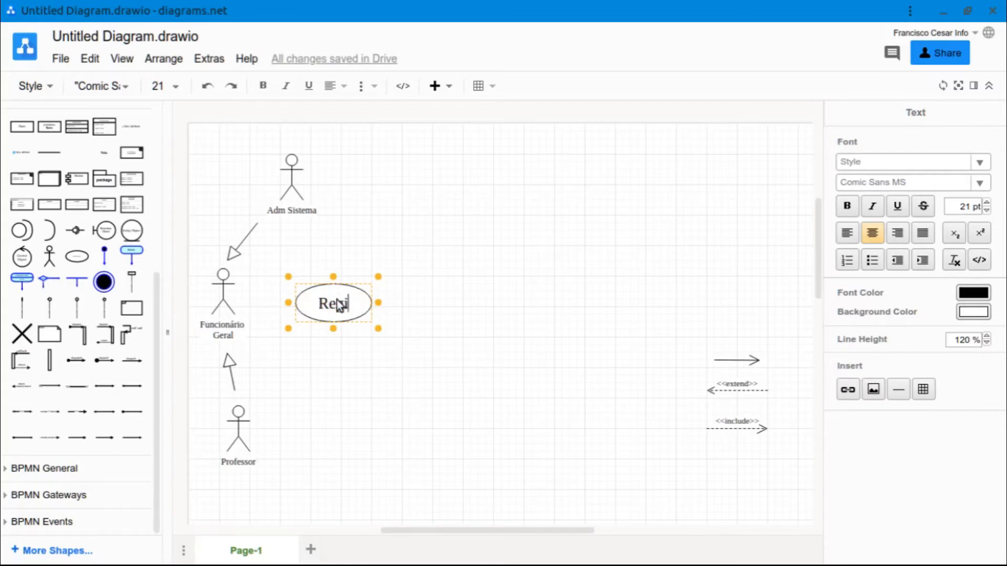
pyautogui.write('strar')
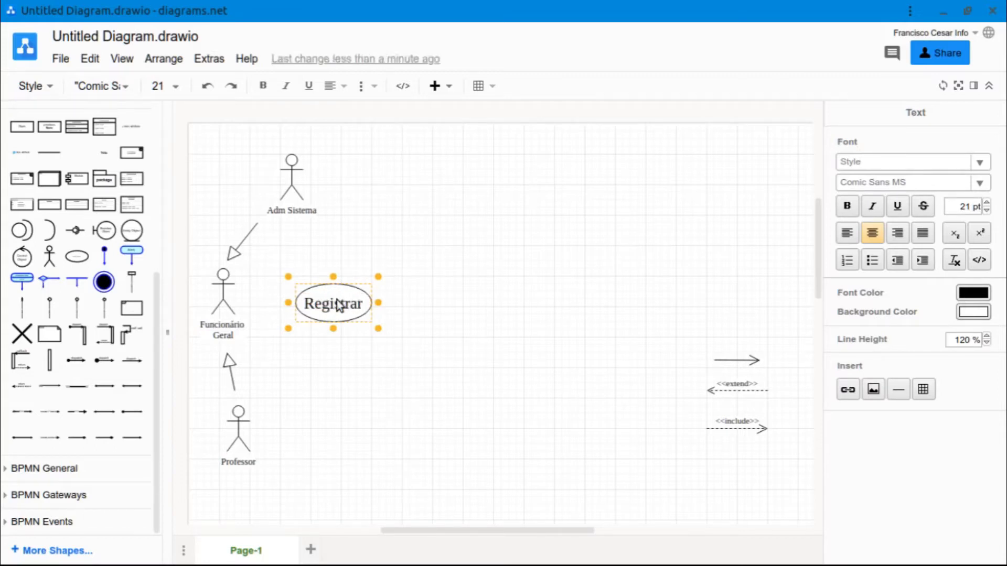
pyautogui.write(' pres')
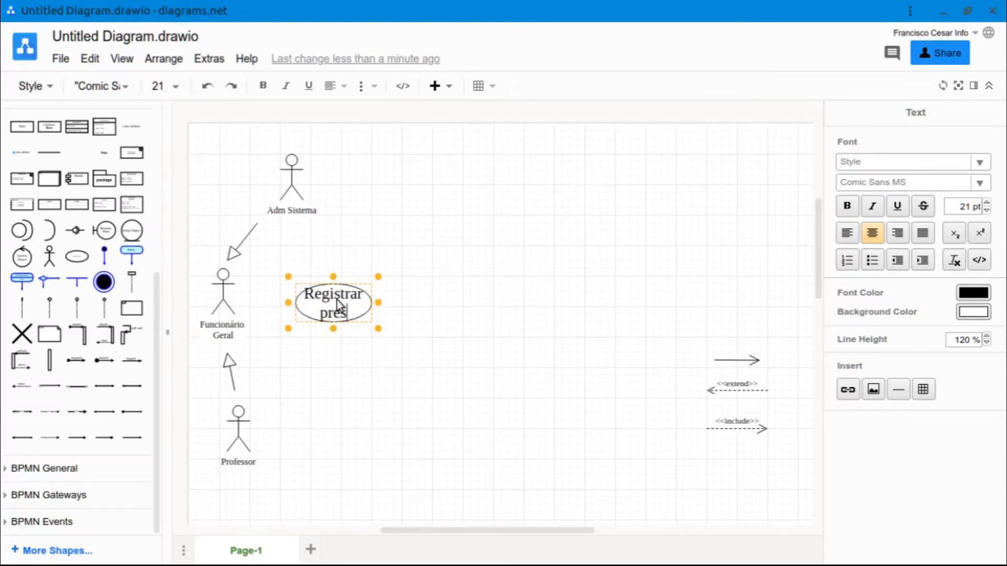
pyautogui.write('ença')
pyautogui.click(374, 304)
pyautogui.click(373, 304)
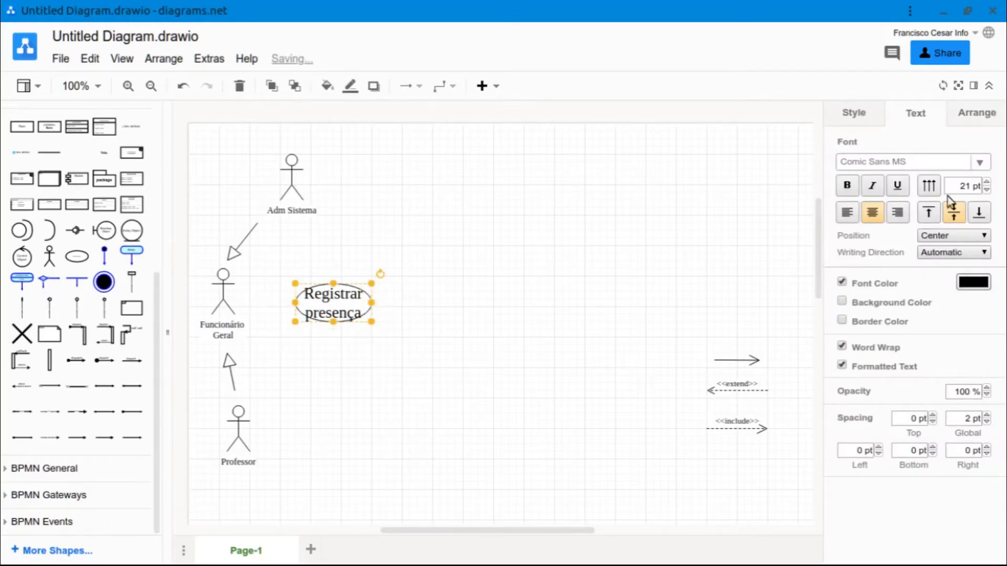
# - Reduce the Registrar presença text to 16 pt and shift the ellipse slightly left, closer to Funcionário Geral
pyautogui.click(987, 190)
pyautogui.click(987, 190)
pyautogui.click(986, 190)
pyautogui.click(987, 190)
pyautogui.click(987, 190)
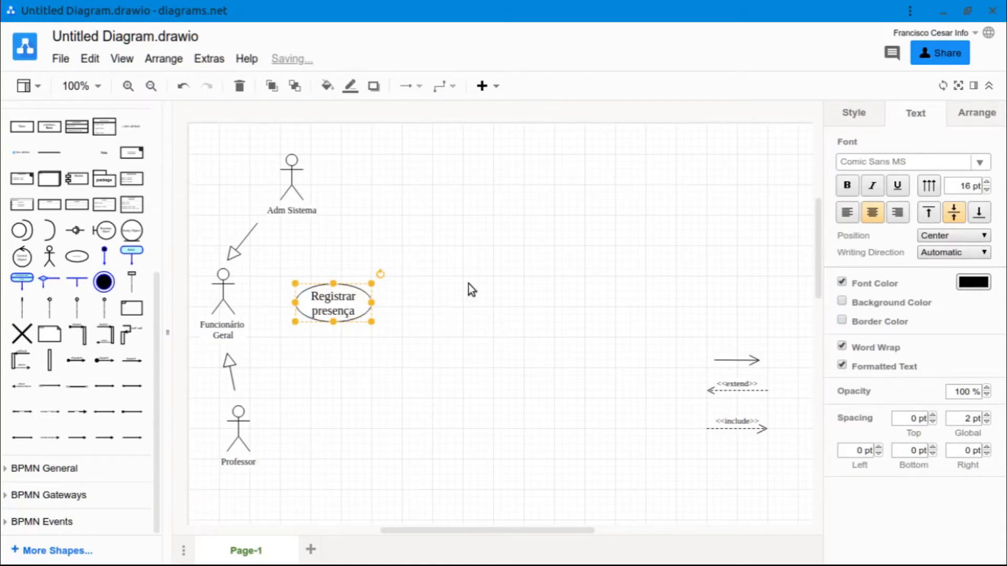
pyautogui.click(367, 298)
pyautogui.moveTo(352, 292)
pyautogui.mouseDown()
pyautogui.moveTo(338, 300)
pyautogui.moveTo(346, 292)
pyautogui.mouseUp()
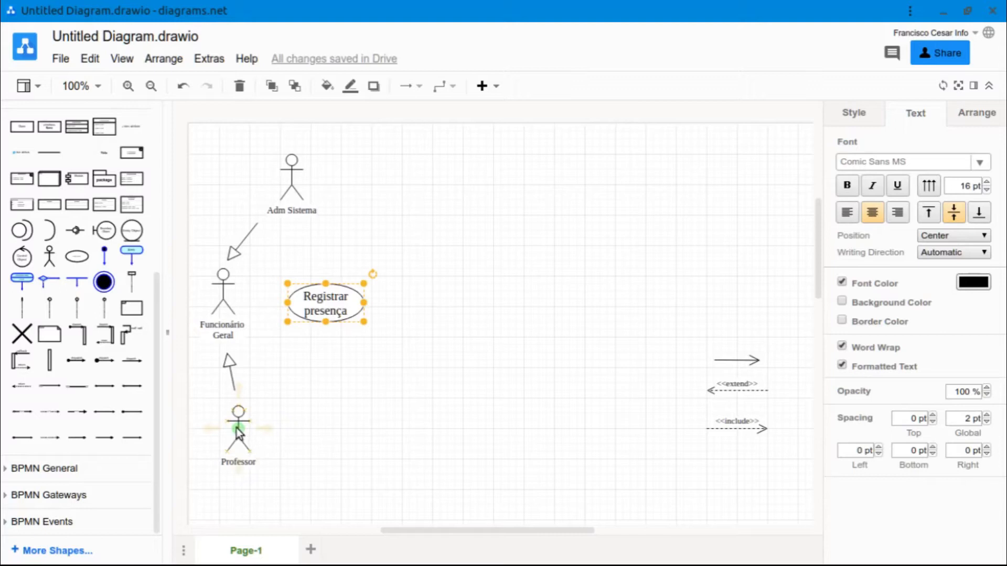
# - Draw a connector from the Professor actor to just below the Registrar presença use case
pyautogui.moveTo(237, 428); pyautogui.dragTo(317, 330)
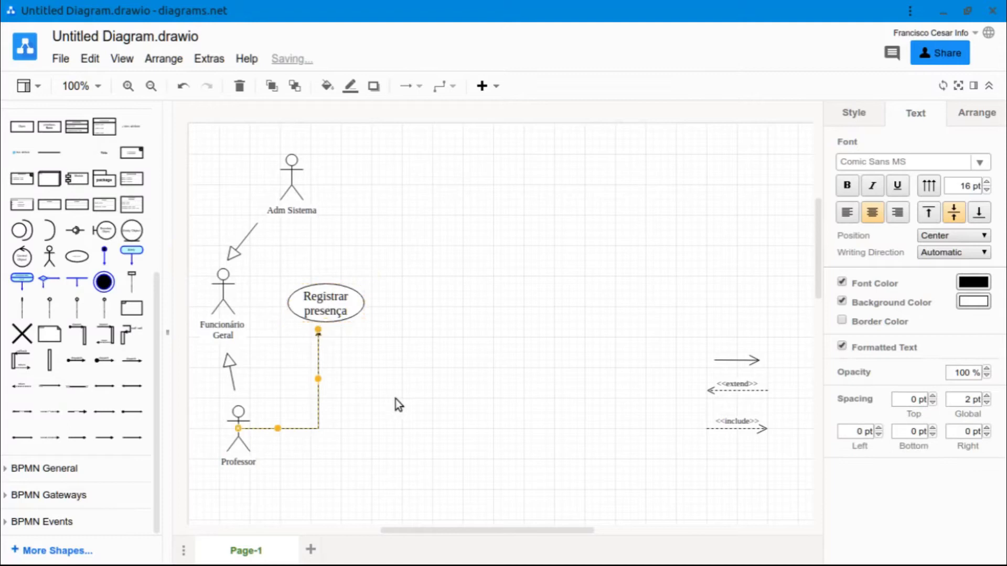
pyautogui.click(395, 495)
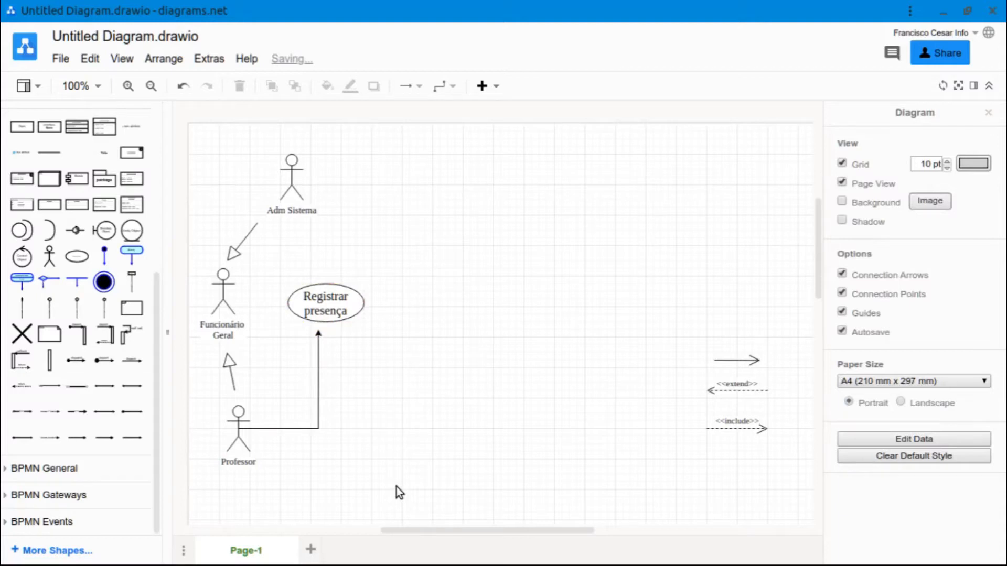
# - Undo the Professor connector and instead run an Association 3 arrow from Professor to the underside of Registrar presença
pyautogui.hotkey('ctrl', 'z')
pyautogui.moveTo(129, 440)
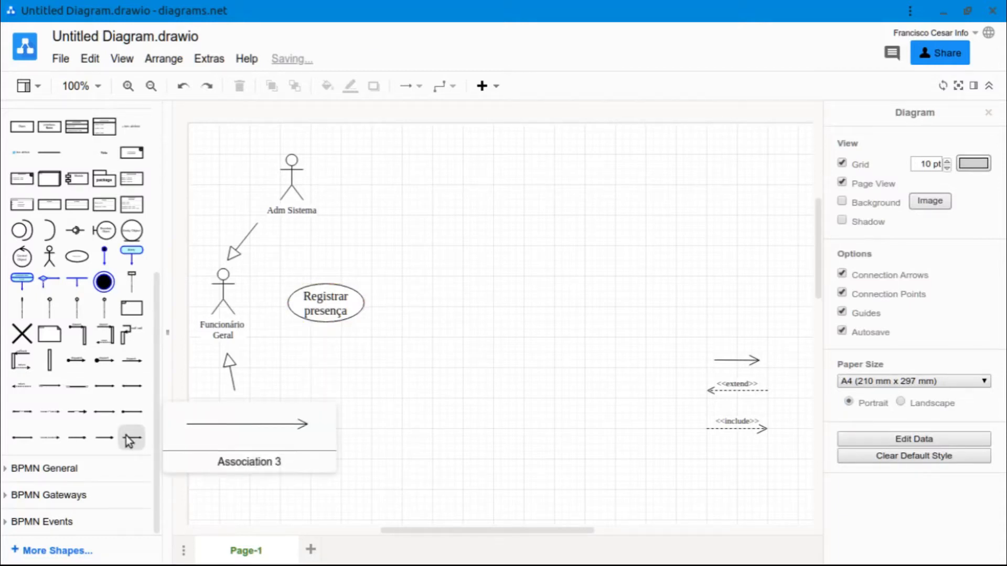
pyautogui.click(129, 441)
pyautogui.moveTo(522, 313); pyautogui.dragTo(309, 329)
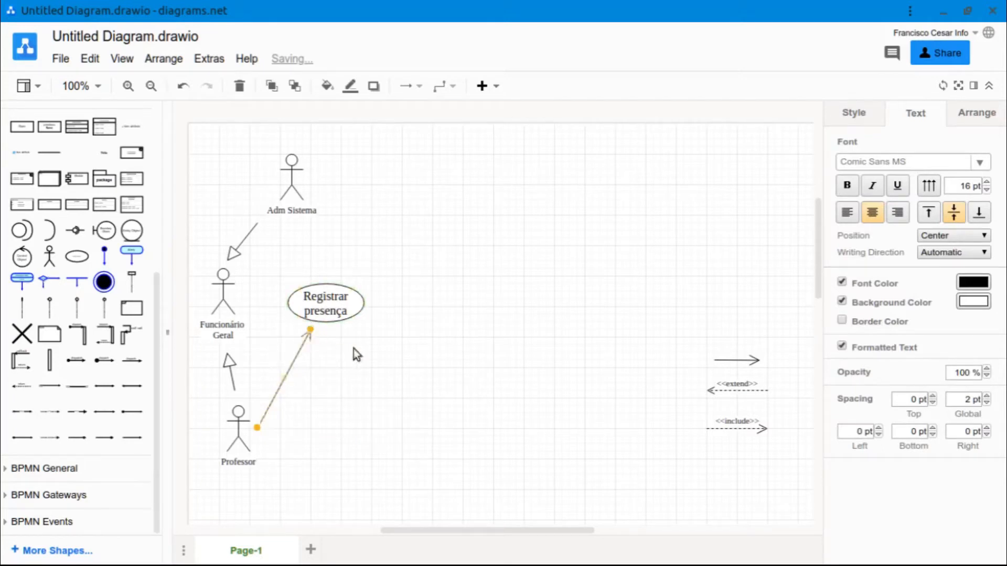
pyautogui.click(418, 370)
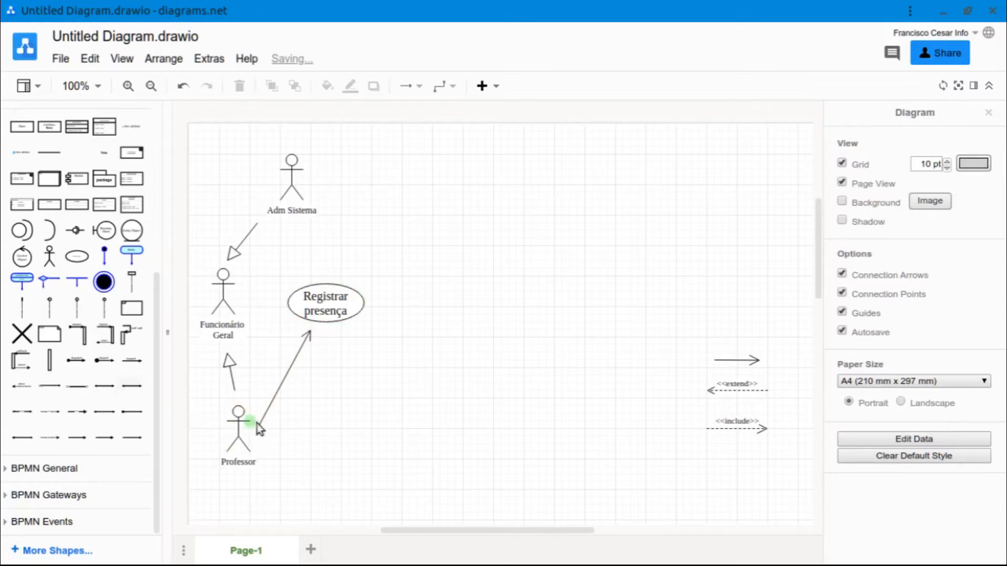
# - Add association arrows from Adm Sistema and Funcionário Geral to Registrar presença, and nudge that ellipse slightly up
pyautogui.click(747, 360)
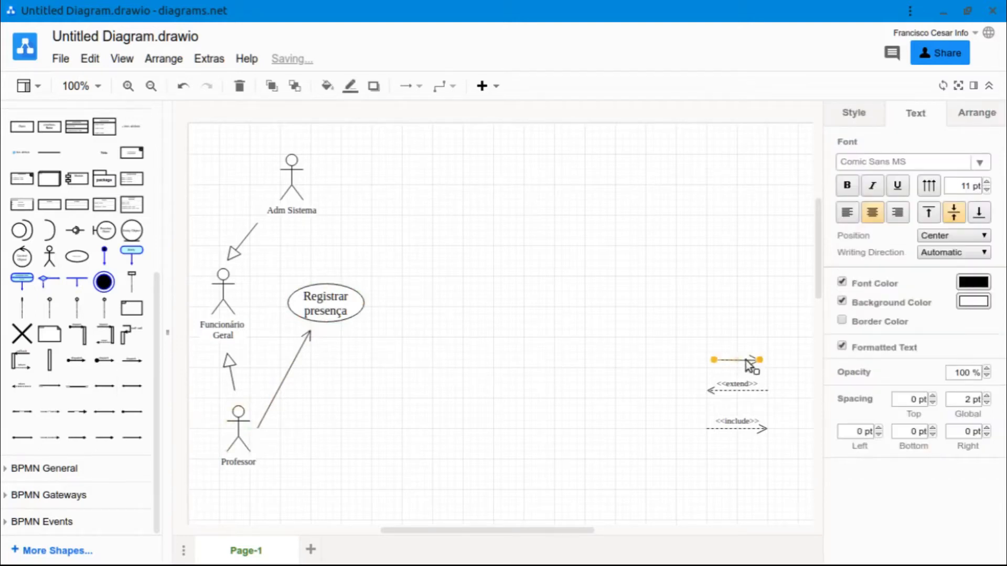
pyautogui.moveTo(698, 366); pyautogui.dragTo(317, 268)
pyautogui.click(534, 347)
pyautogui.click(255, 302)
pyautogui.click(394, 361)
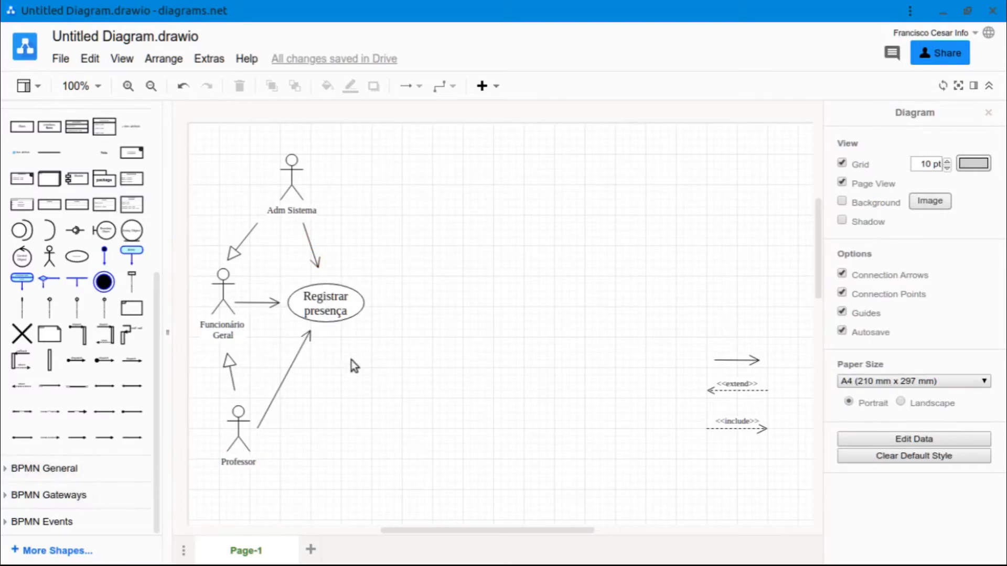
pyautogui.click(350, 306)
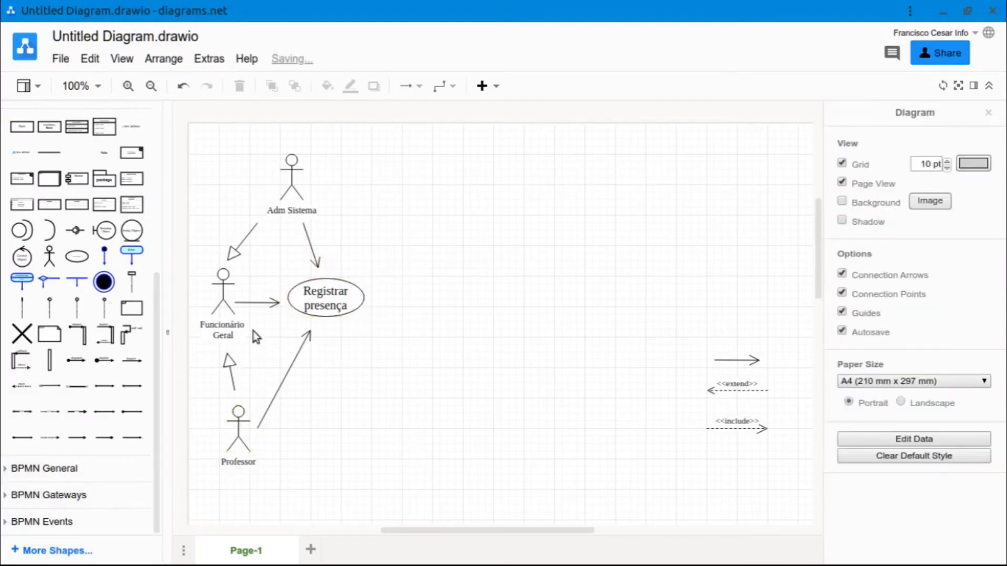
# - Duplicate the Funcionário Geral association arrow and place the copy beside Professor, pointing right
pyautogui.click(258, 303)
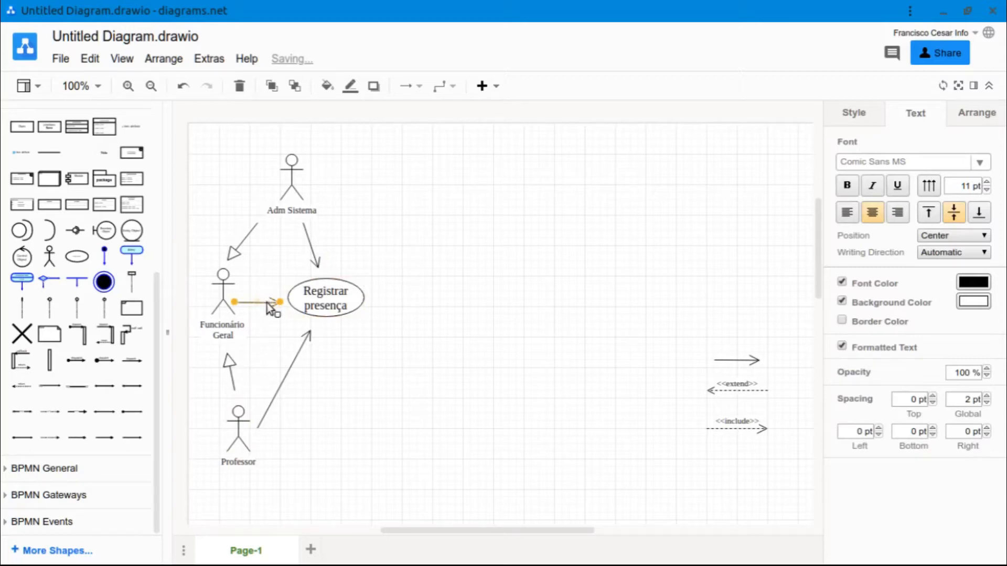
pyautogui.moveTo(270, 307); pyautogui.dragTo(285, 446)
pyautogui.click(364, 428)
pyautogui.click(373, 325)
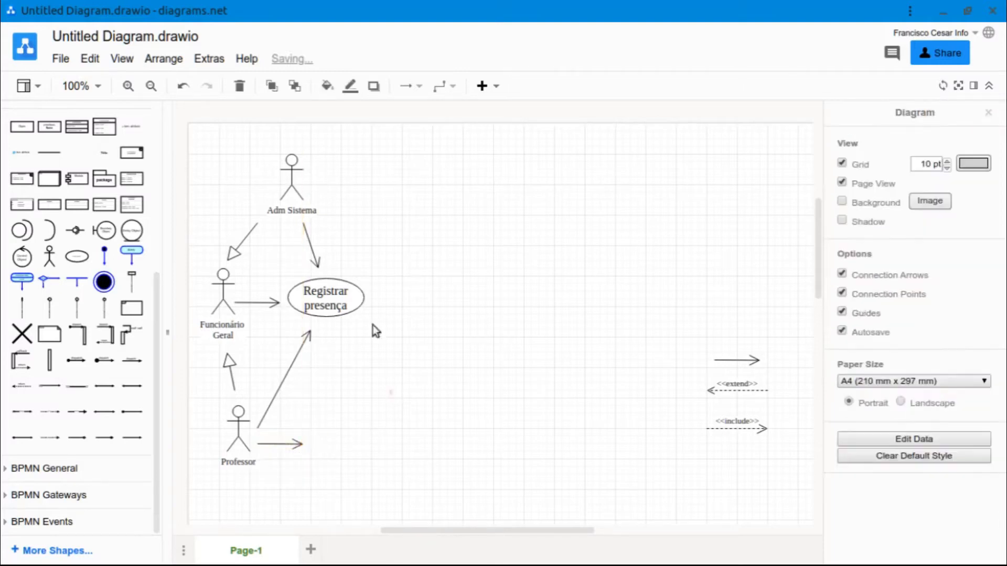
pyautogui.click(360, 296)
pyautogui.click(83, 251)
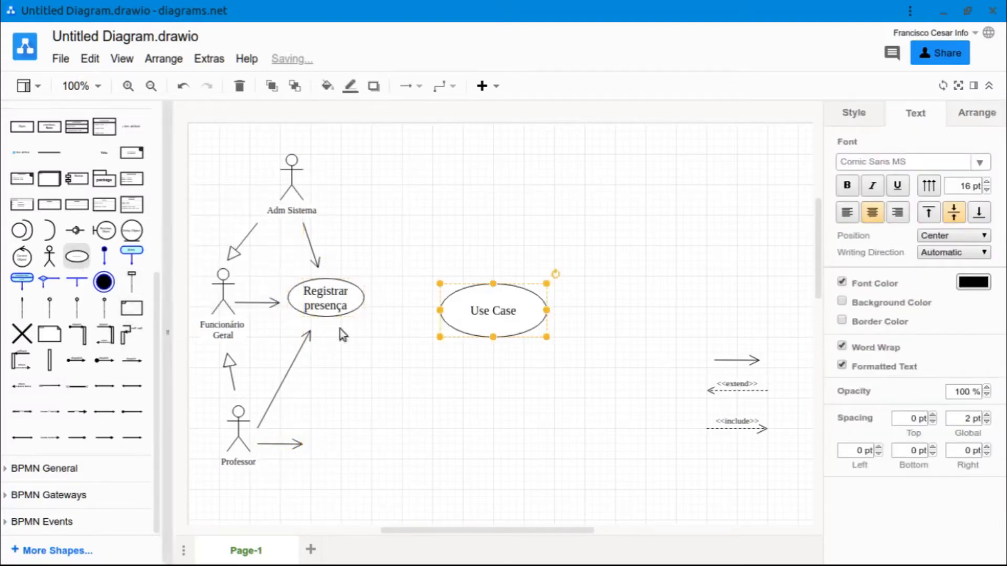
pyautogui.click(530, 291)
pyautogui.click(518, 294)
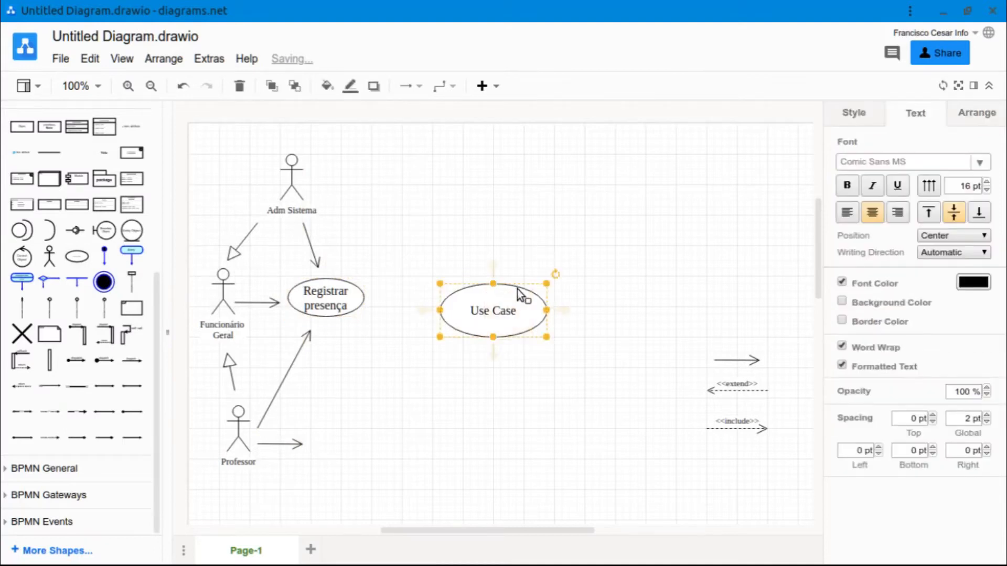
pyautogui.press('Delete')
# - Duplicate the Registrar presença ellipse at the tip of Professor's horizontal arrow and label the copy Repor aula
pyautogui.keyDown('ctrl'); pyautogui.moveTo(330, 304); pyautogui.dragTo(353, 446); pyautogui.keyUp('ctrl')
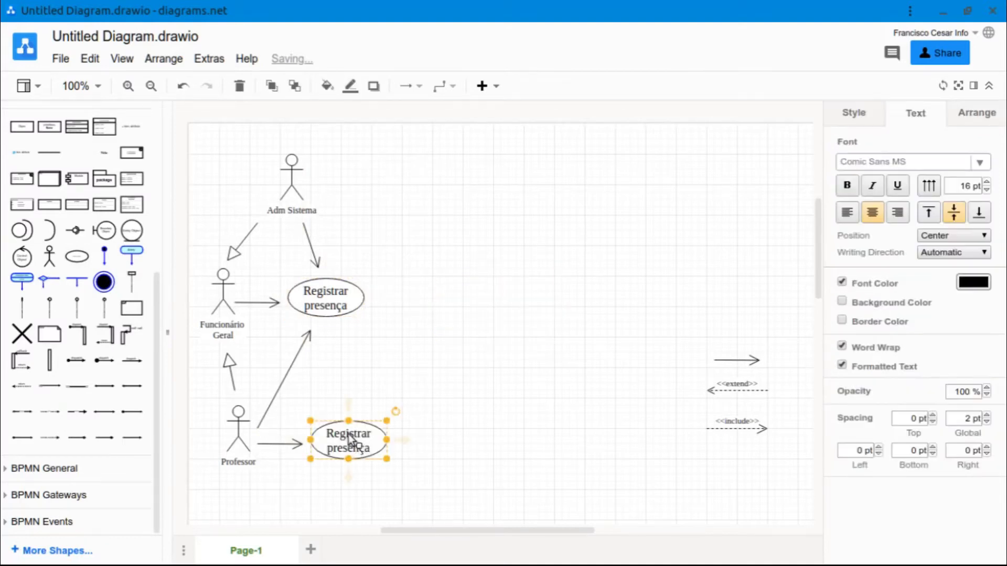
pyautogui.doubleClick(349, 439)
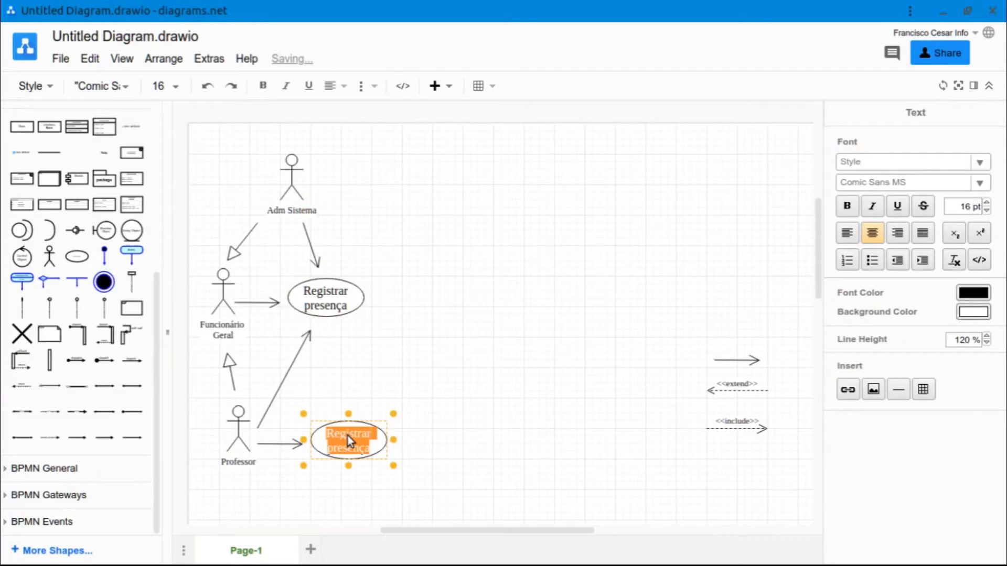
pyautogui.write('Repor aula')
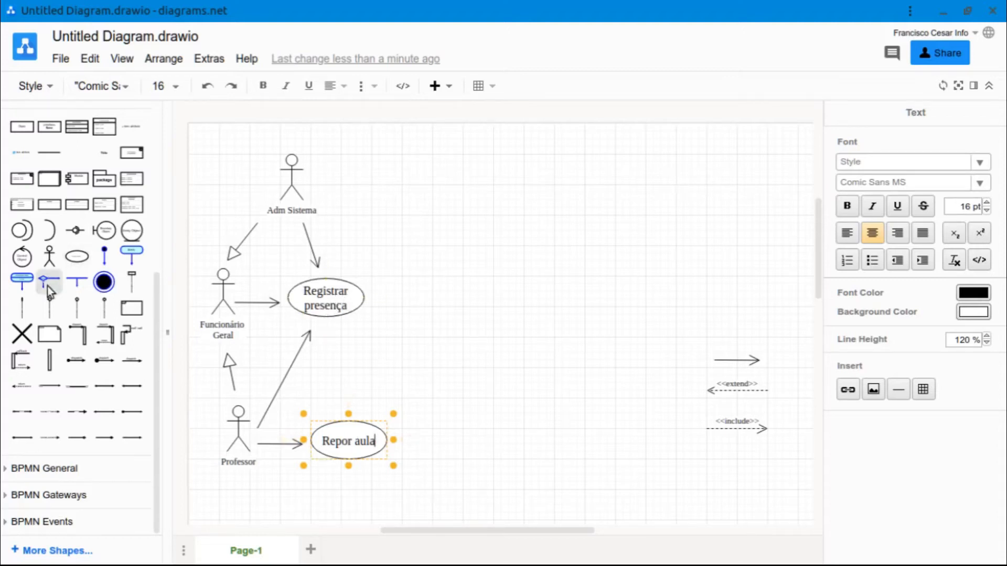
# - Run a copied include arrow from Registrar presença up to the right, ending at a duplicated use case ellipse labelled Gerar Relatório
pyautogui.click(740, 429)
pyautogui.moveTo(753, 429); pyautogui.dragTo(410, 243)
pyautogui.click(493, 304)
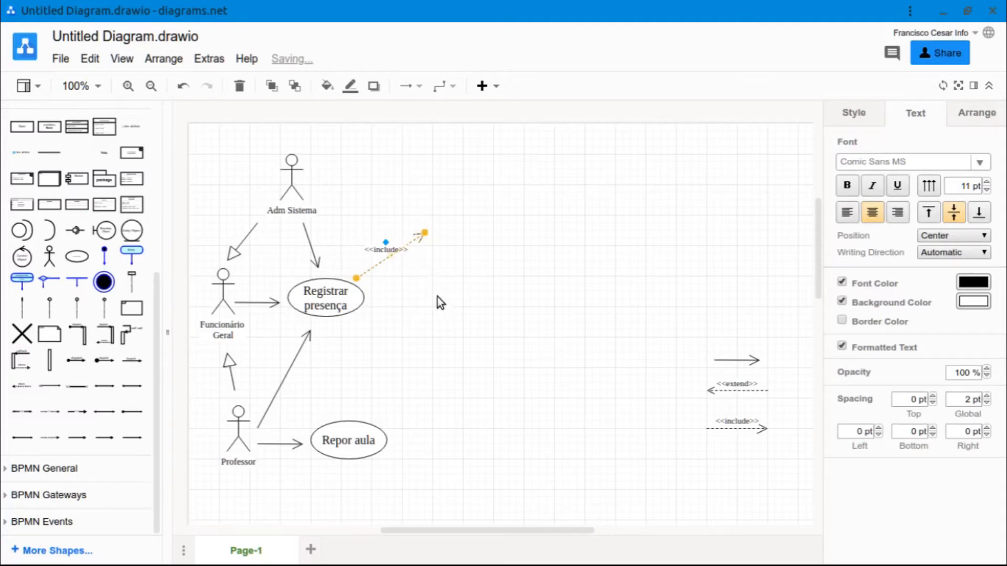
pyautogui.click(355, 300)
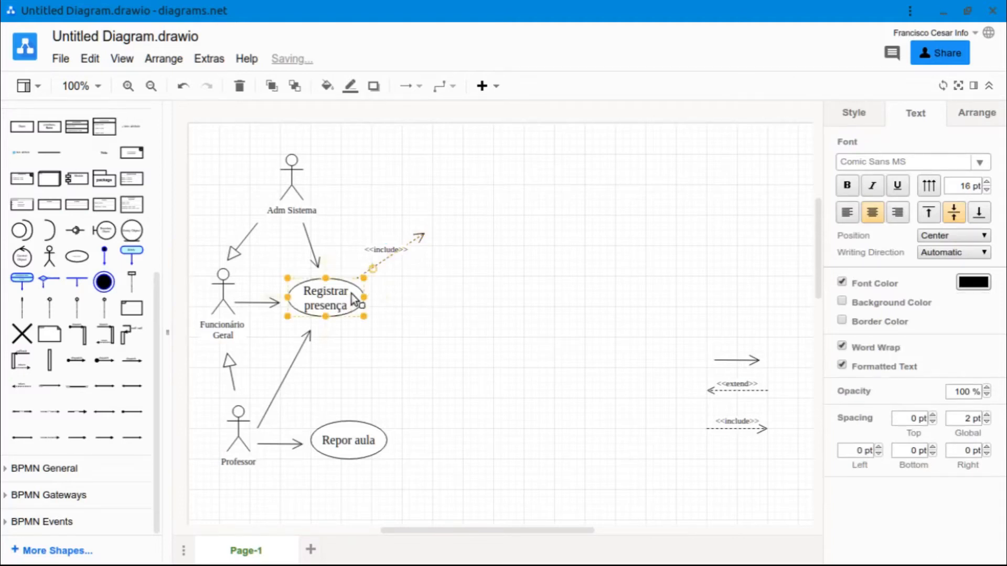
pyautogui.moveTo(356, 300); pyautogui.dragTo(493, 218)
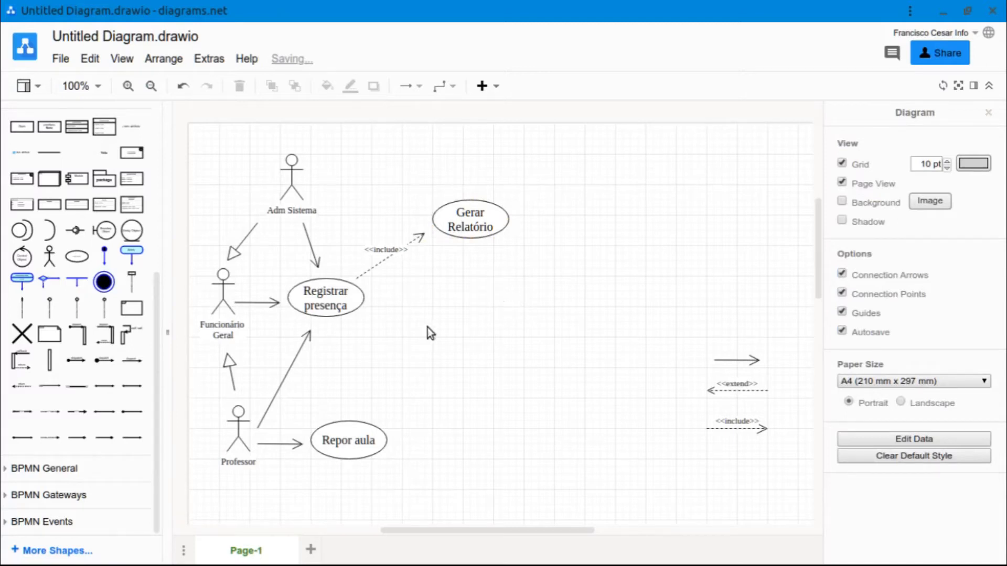
# - Add an association arrow from the Adm Sistema actor to the Gerar Relatório use case
pyautogui.click(310, 244)
pyautogui.moveTo(307, 236); pyautogui.dragTo(418, 208)
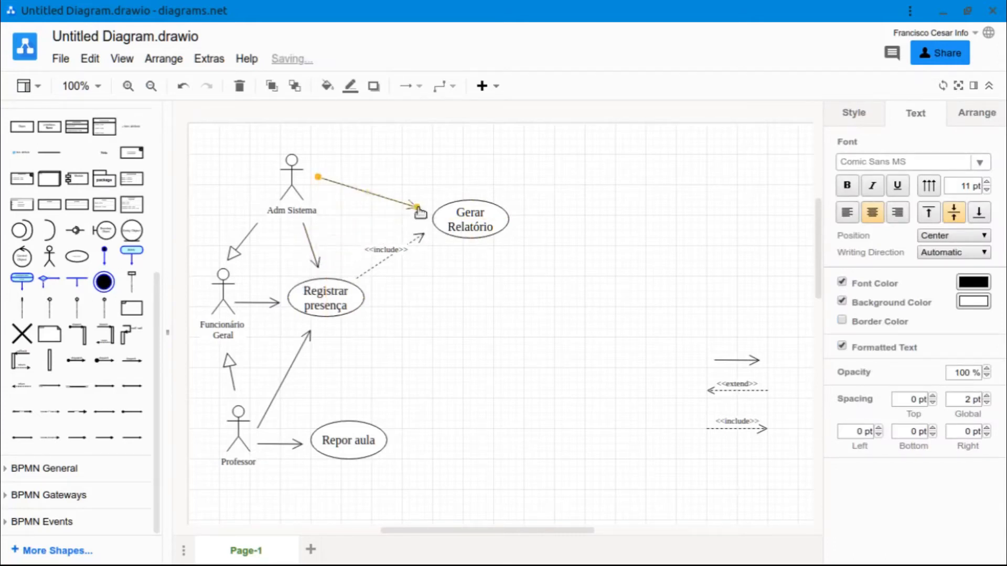
pyautogui.click(499, 291)
pyautogui.click(323, 179)
pyautogui.moveTo(323, 181); pyautogui.dragTo(323, 189)
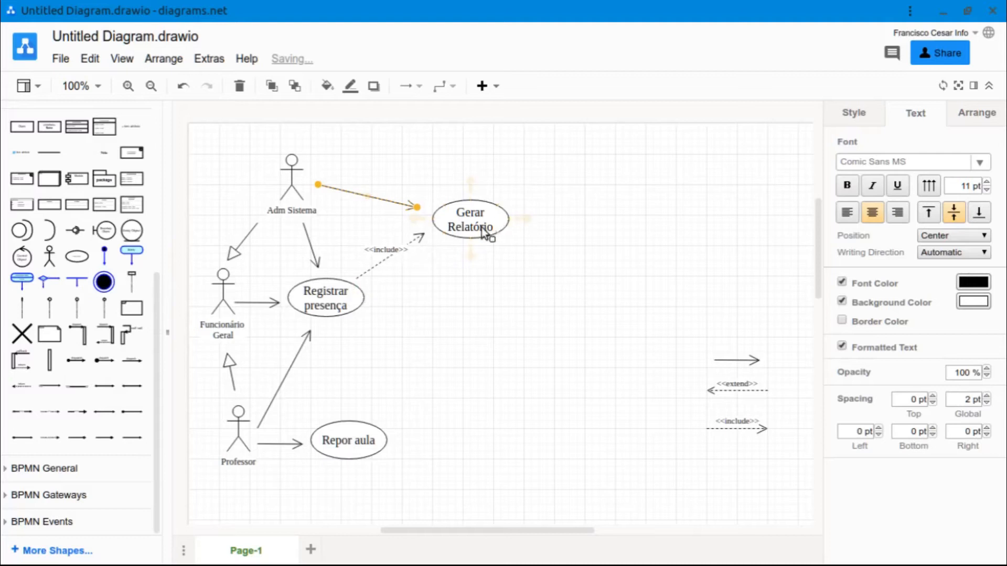
# - Lower the head of the include arrow at Gerar Relatório, then fine-tune the whole arrow slightly up and right
pyautogui.click(418, 235)
pyautogui.moveTo(426, 234); pyautogui.dragTo(433, 245)
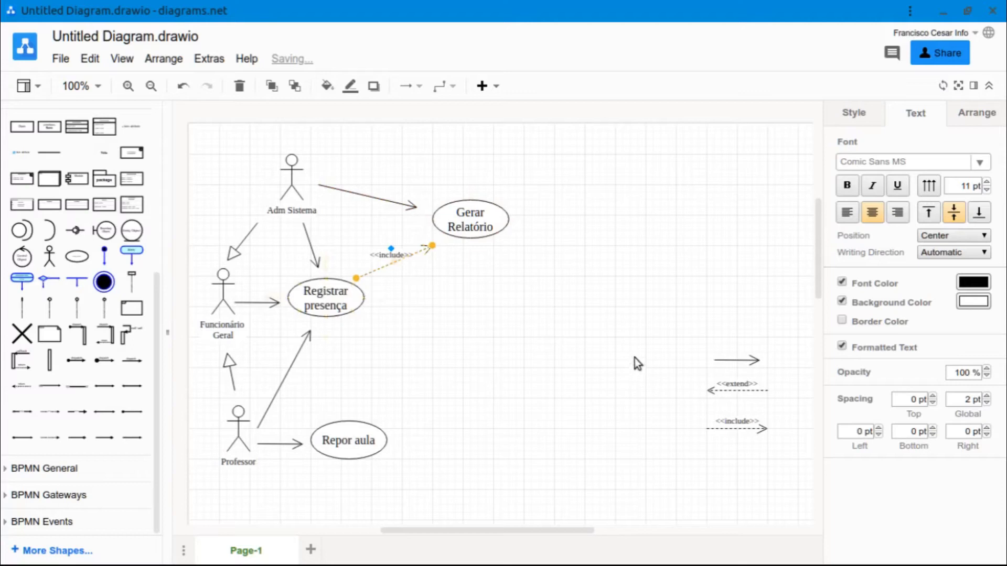
pyautogui.click(480, 335)
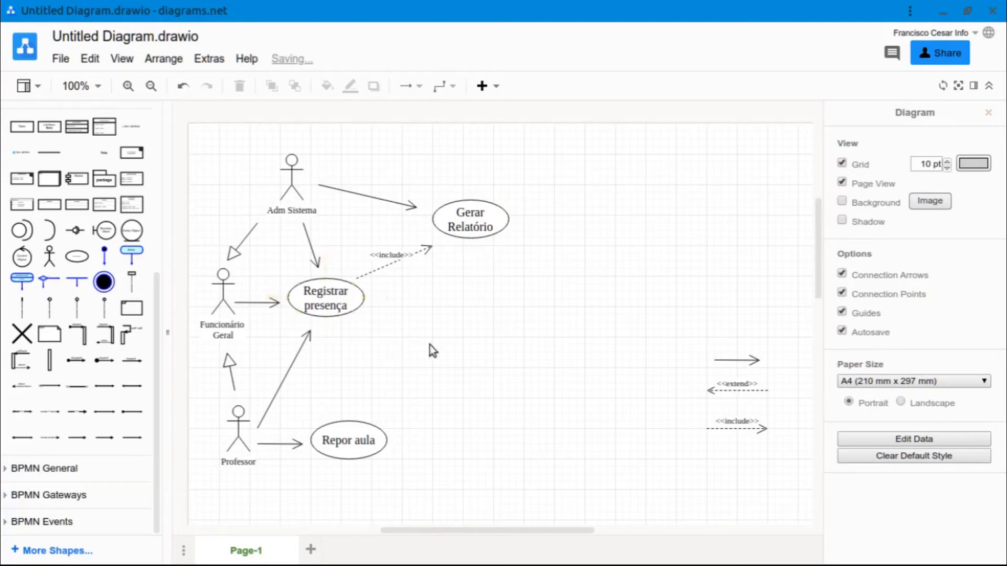
pyautogui.click(425, 251)
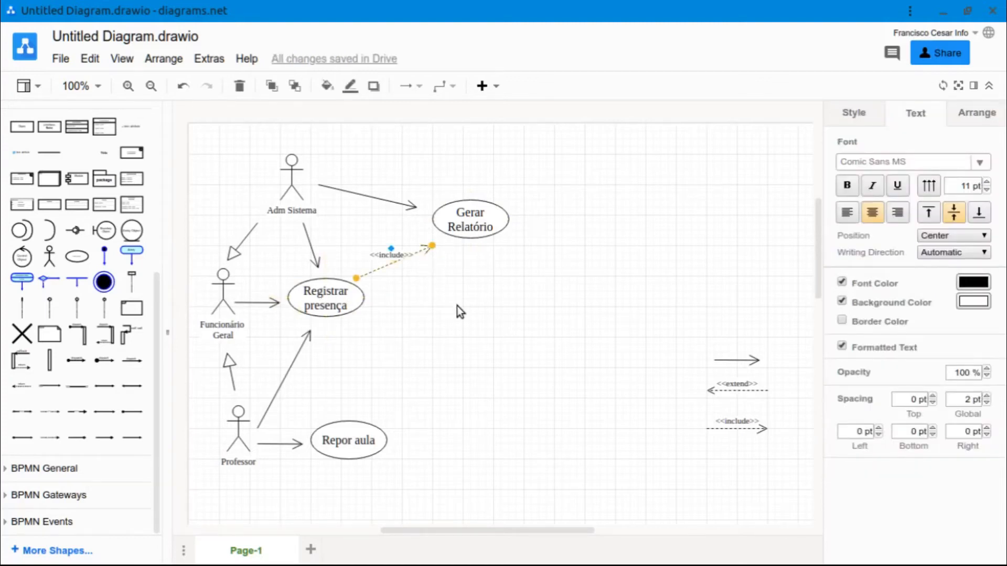
pyautogui.press('Up')
pyautogui.press('Up')
pyautogui.press('Up')
pyautogui.press('Up')
pyautogui.press('Up')
pyautogui.press('Up')
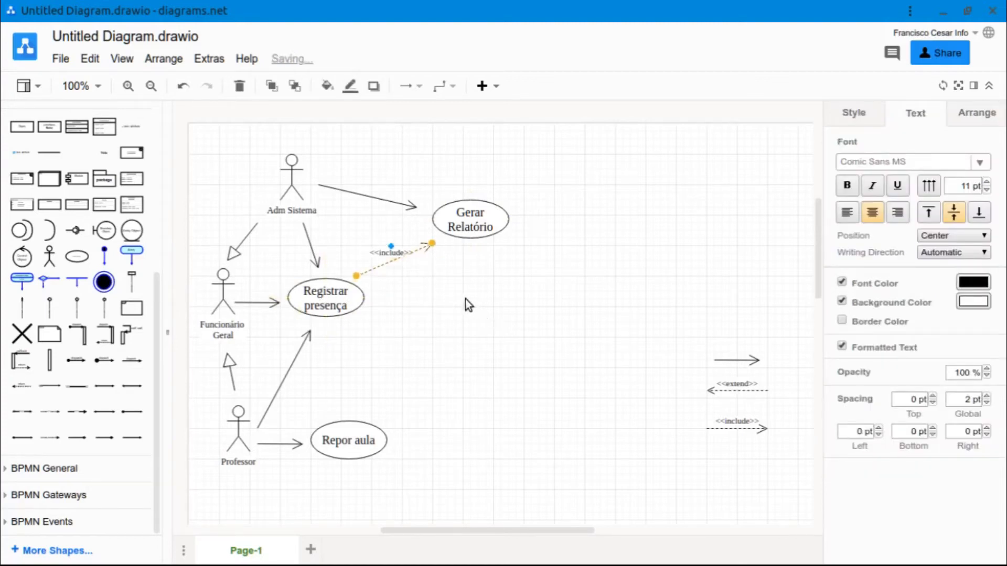
pyautogui.press('Right')
pyautogui.press('Right')
pyautogui.press('Right')
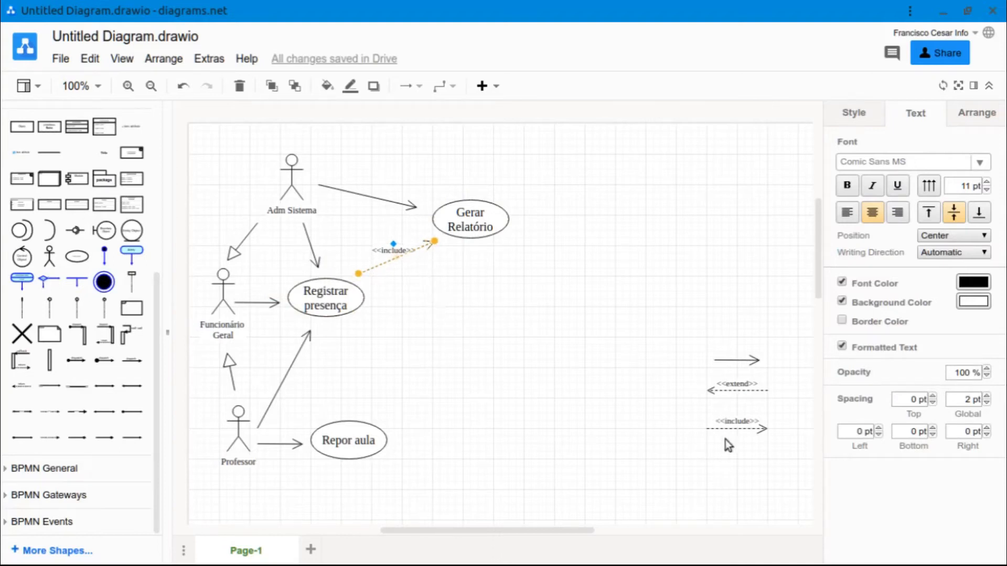
# - Place a copy of the include arrow running horizontally right from Registrar presença
pyautogui.click(756, 431)
pyautogui.moveTo(756, 431); pyautogui.dragTo(414, 302)
pyautogui.click(461, 364)
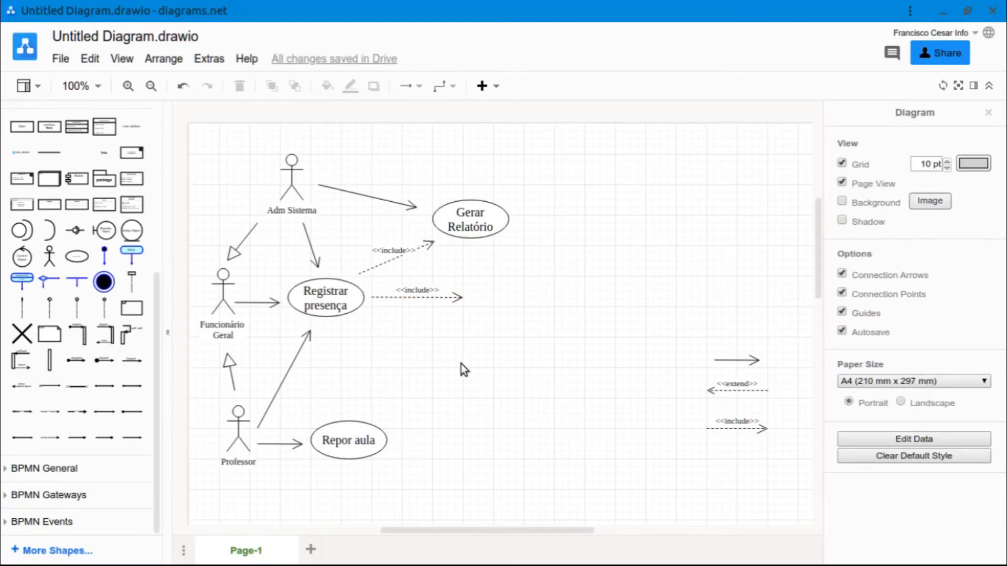
# - Duplicate the Gerar Relatório ellipse at the tip of the horizontal include arrow and label the copy Coletar Presença
pyautogui.click(490, 215)
pyautogui.moveTo(490, 215); pyautogui.dragTo(518, 294)
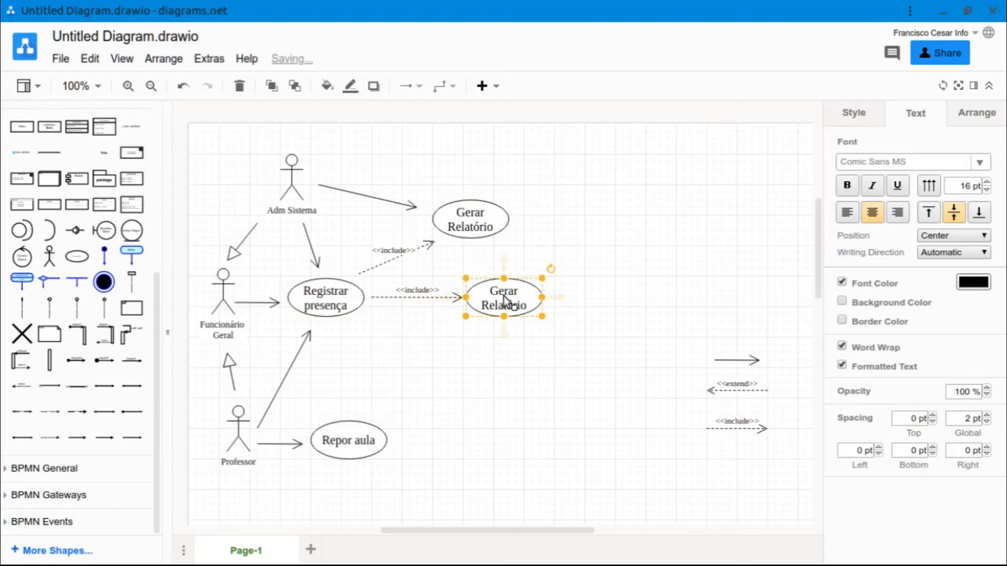
pyautogui.doubleClick(504, 302)
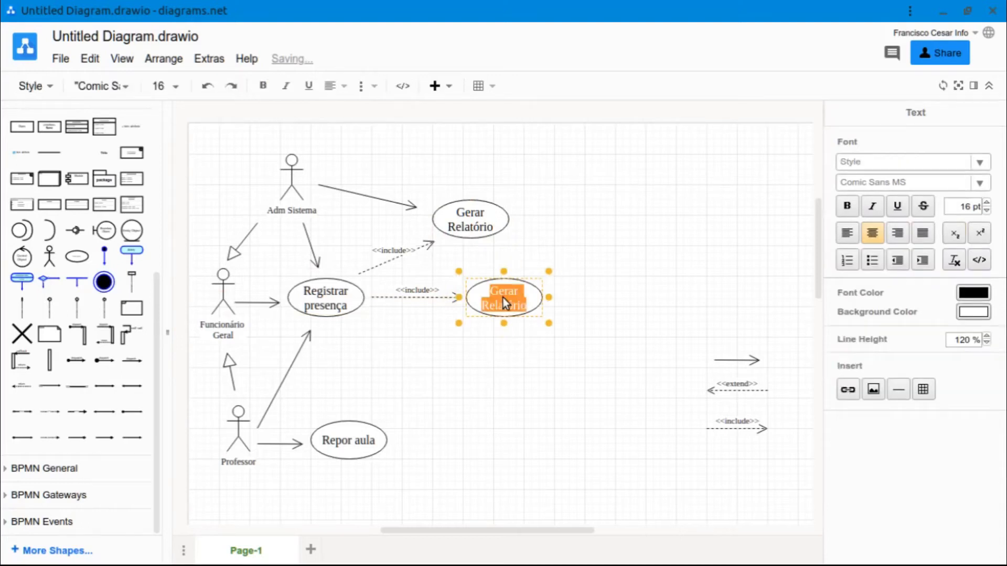
pyautogui.write('Coletar Presença')
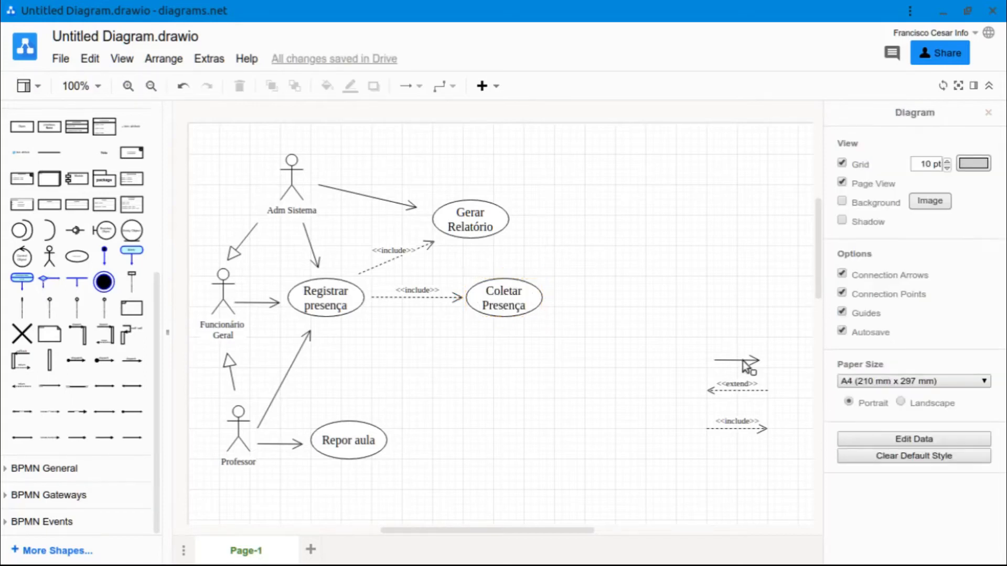
# - Point the spare association arrow at the right side of Coletar Presença and pull its tail closer to the ellipse
pyautogui.click(742, 362)
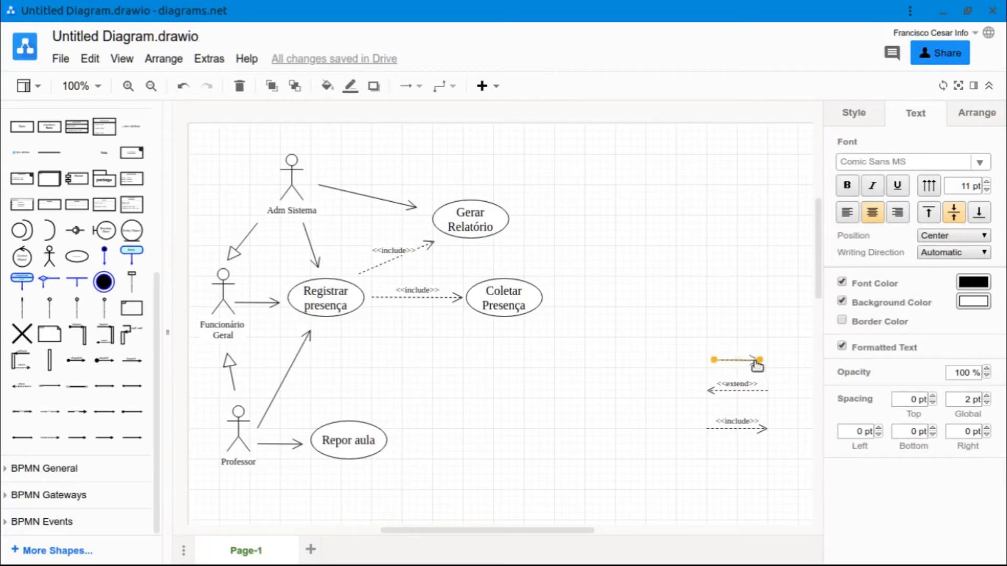
pyautogui.moveTo(760, 361); pyautogui.dragTo(548, 307)
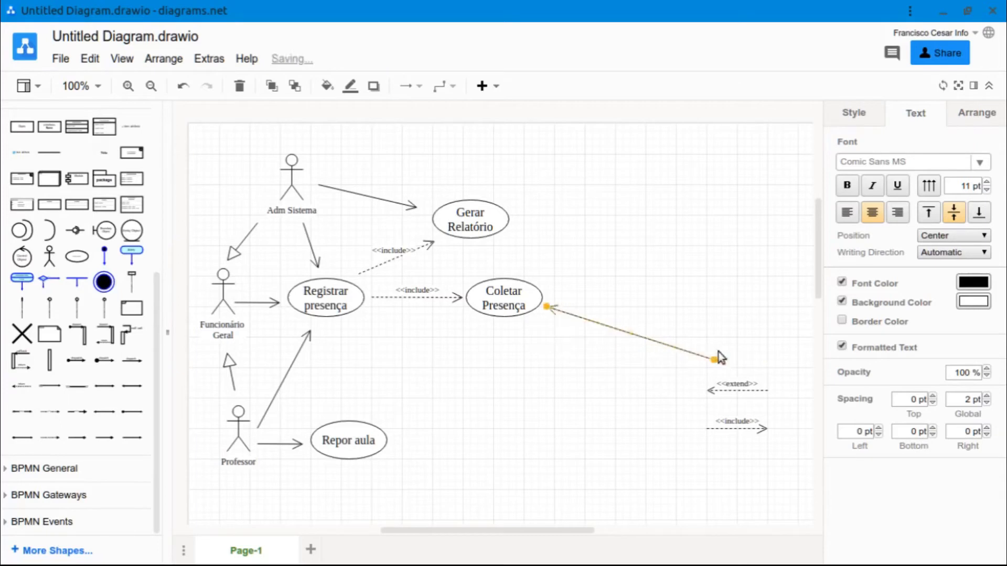
pyautogui.moveTo(715, 360); pyautogui.dragTo(638, 337)
# - Move the spare extend and include arrows left together, and shorten the association arrow into Coletar Presença further
pyautogui.click(793, 425)
pyautogui.moveTo(803, 454); pyautogui.dragTo(596, 423)
pyautogui.click(632, 336)
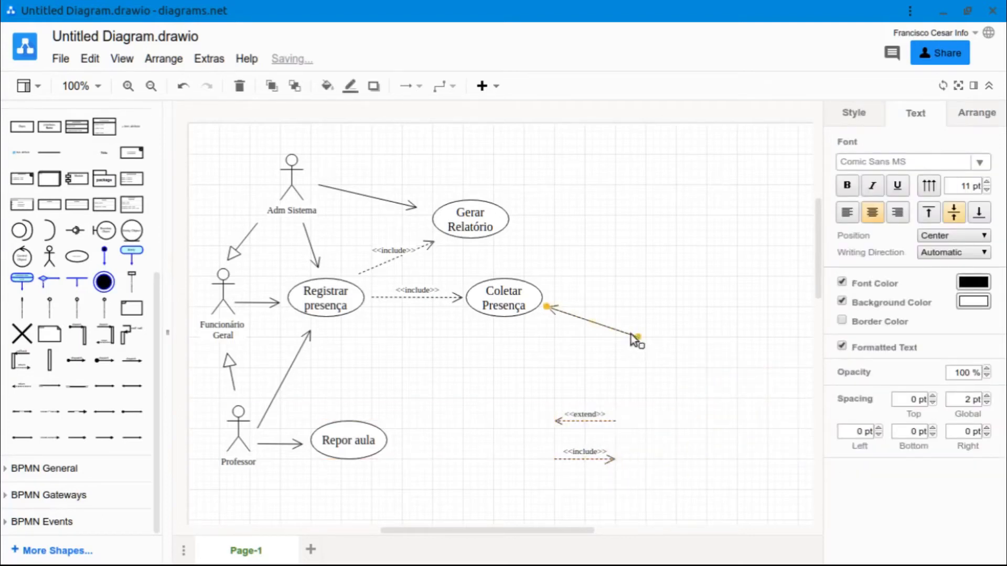
pyautogui.moveTo(638, 338); pyautogui.dragTo(599, 322)
pyautogui.click(675, 358)
# - Place an actor at the tail of the Coletar Presença association arrow and label it Leitor Biométrico
pyautogui.click(535, 292)
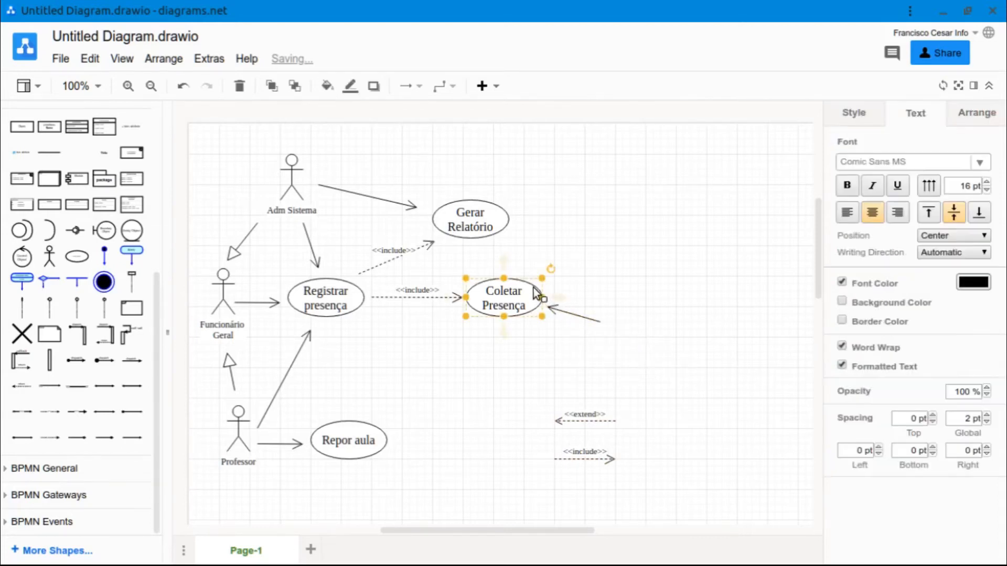
pyautogui.moveTo(535, 292); pyautogui.dragTo(672, 336)
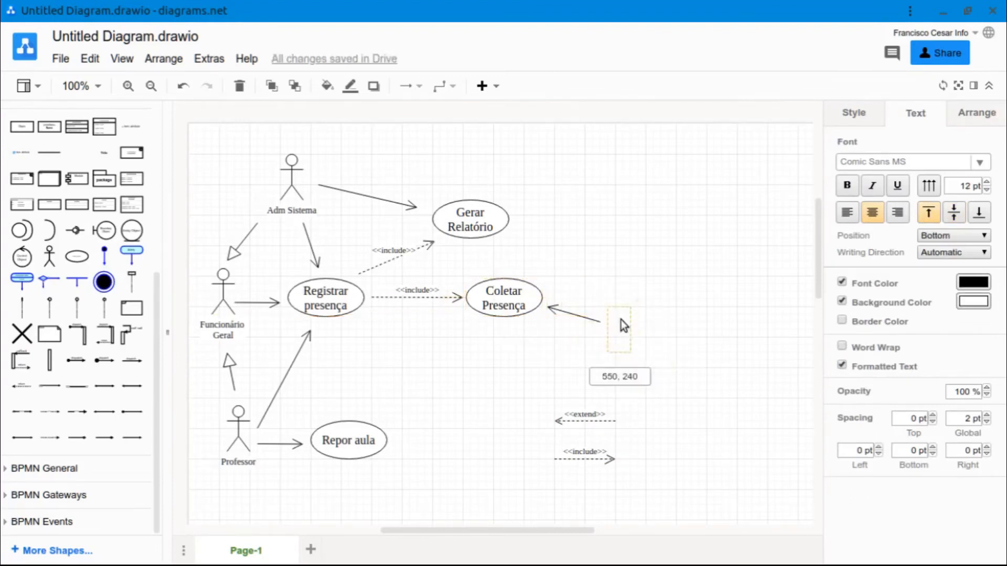
pyautogui.moveTo(621, 320); pyautogui.dragTo(626, 320)
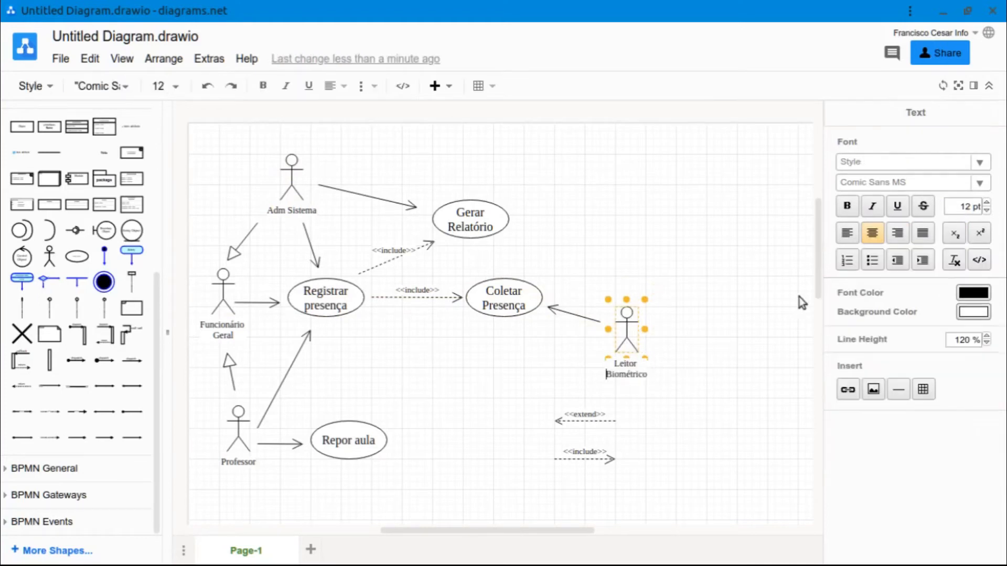
pyautogui.click(799, 296)
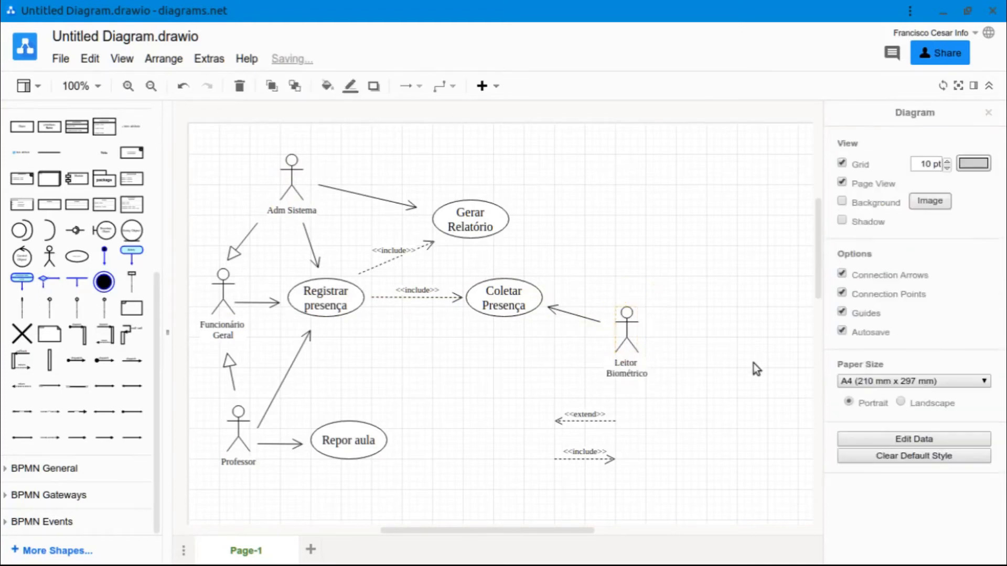
pyautogui.click(628, 312)
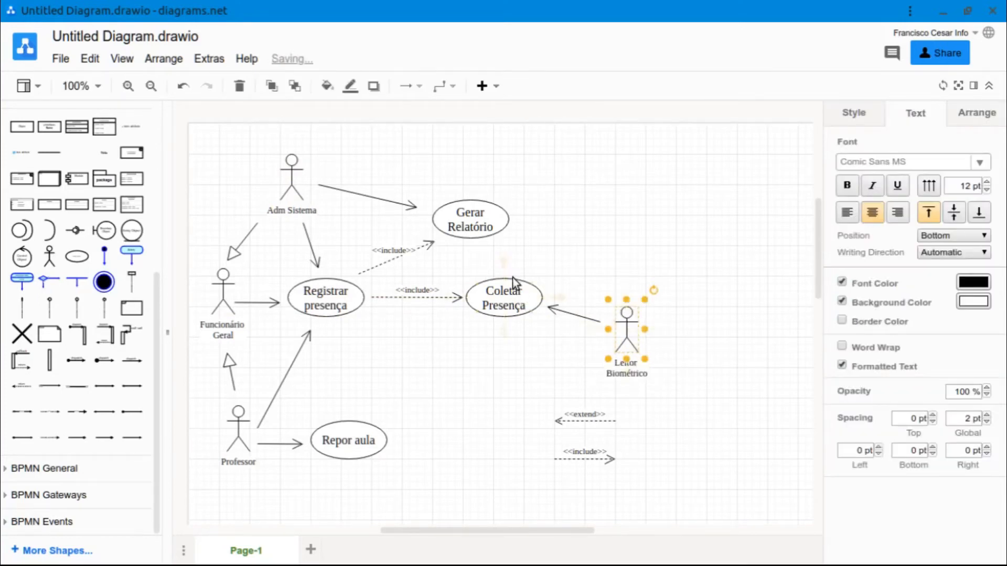
pyautogui.click(496, 335)
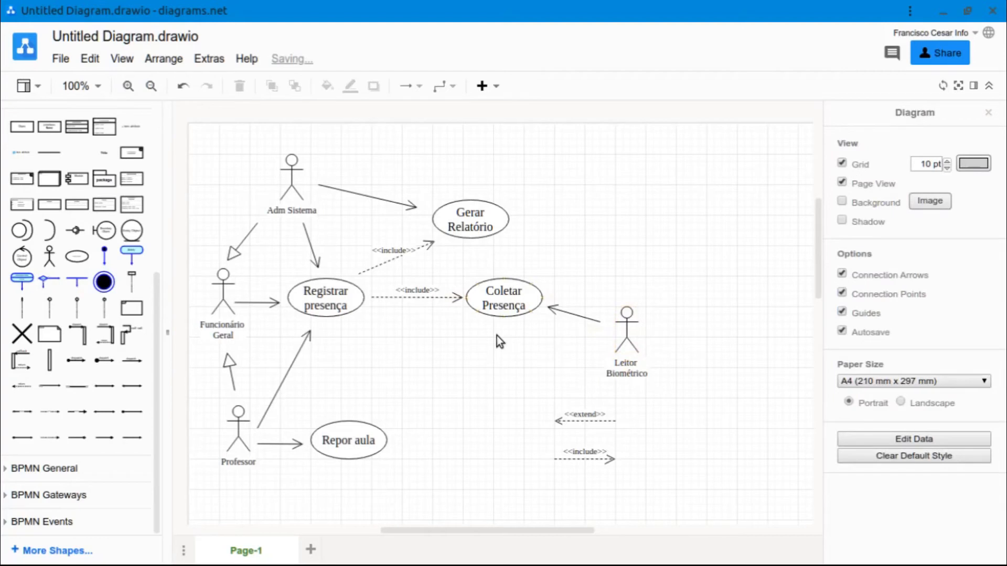
pyautogui.click(515, 288)
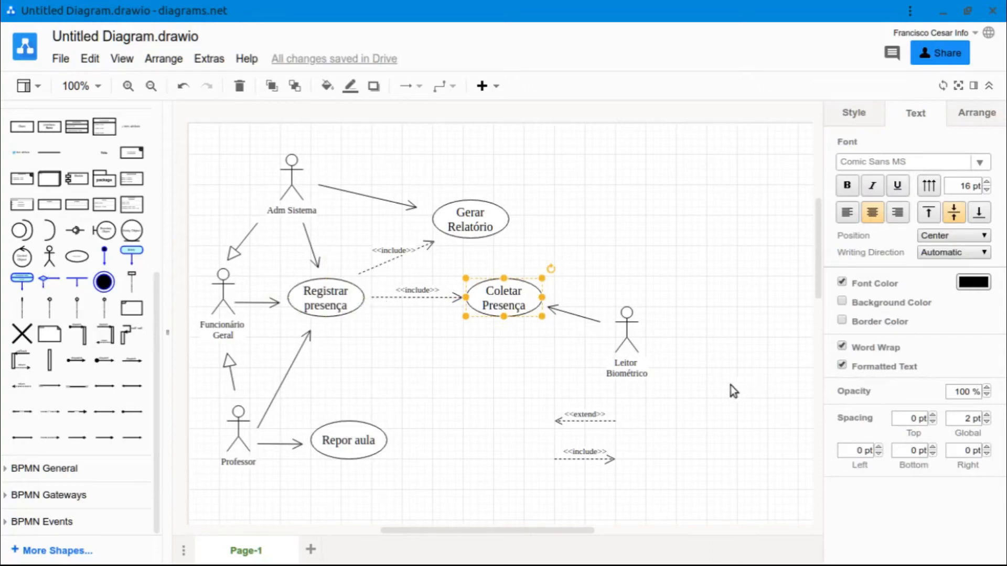
pyautogui.click(660, 464)
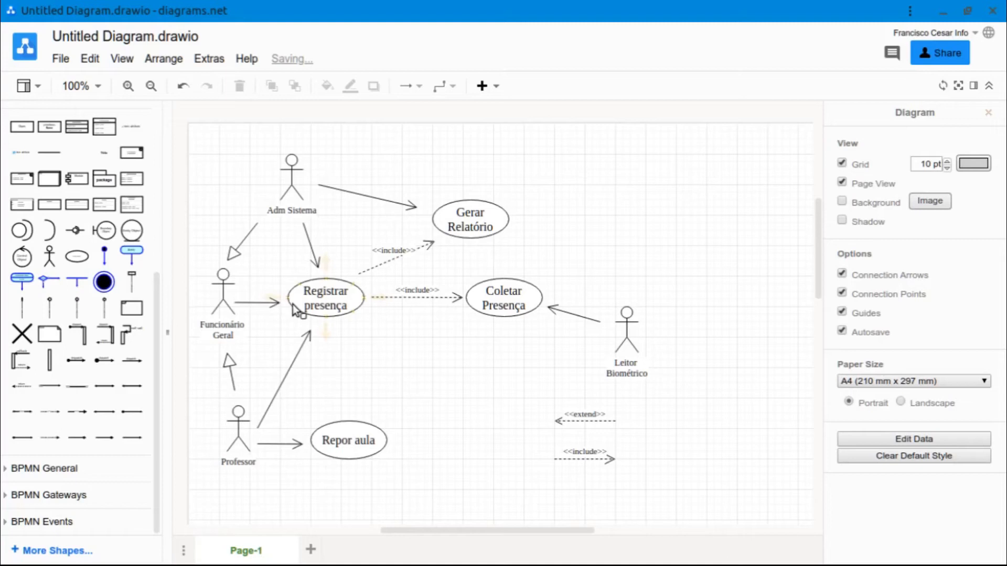
# - Move the Coletar Presença ellipse slightly down and lower the tip of its include arrow to meet the ellipse's left side
pyautogui.click(526, 290)
pyautogui.moveTo(526, 290)
pyautogui.mouseDown()
pyautogui.moveTo(517, 313)
pyautogui.moveTo(526, 310)
pyautogui.mouseUp()
pyautogui.click(449, 302)
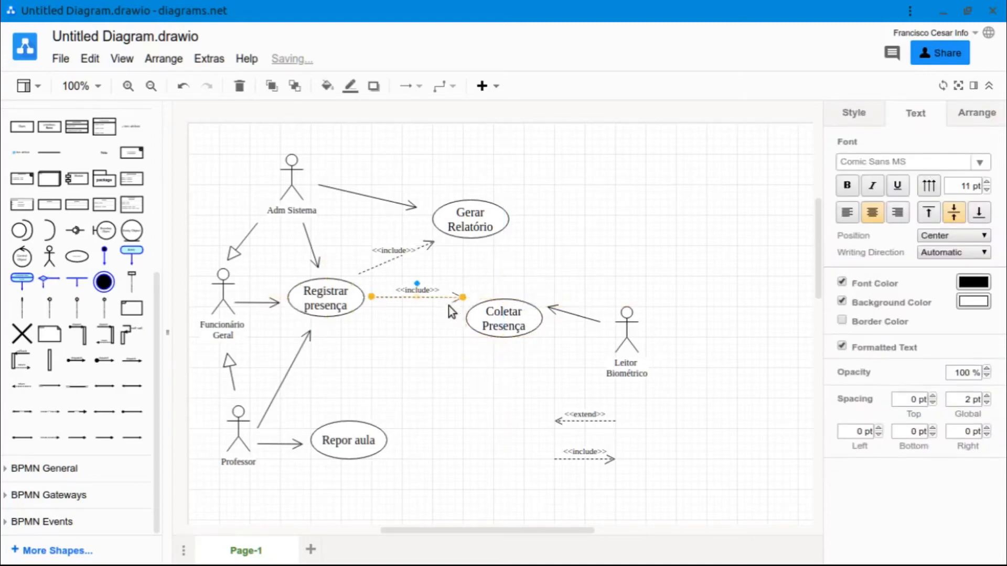
pyautogui.moveTo(462, 300); pyautogui.dragTo(464, 315)
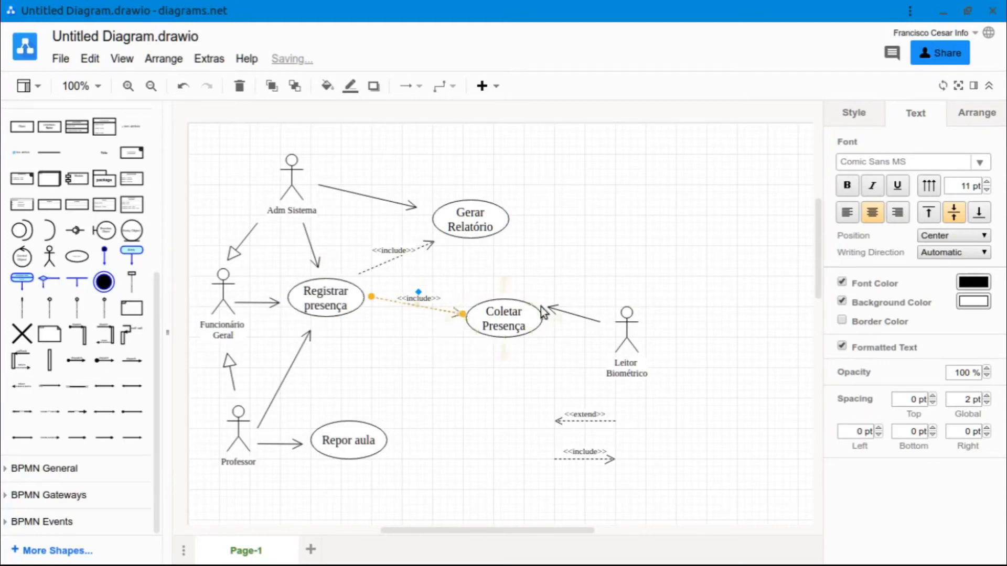
# - Lower the tip of the Leitor Biométrico association arrow so it runs horizontally into the right side of Coletar Presença
pyautogui.click(550, 311)
pyautogui.moveTo(547, 308); pyautogui.dragTo(549, 320)
pyautogui.click(425, 398)
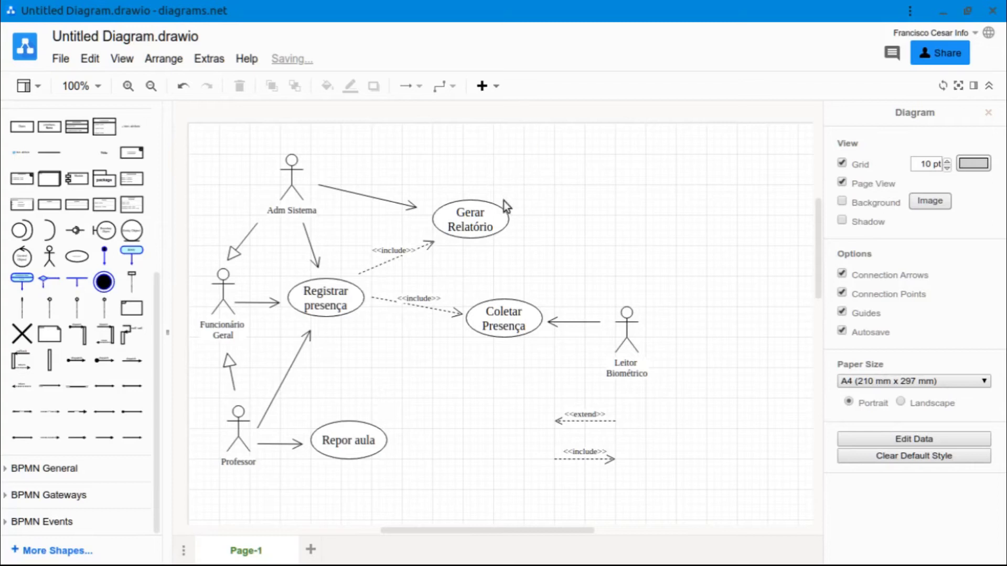
# - Bring a generalization arrow from the spare arrows below the diagram to the empty area just above the Leitor Biométrico actor
pyautogui.click(488, 218)
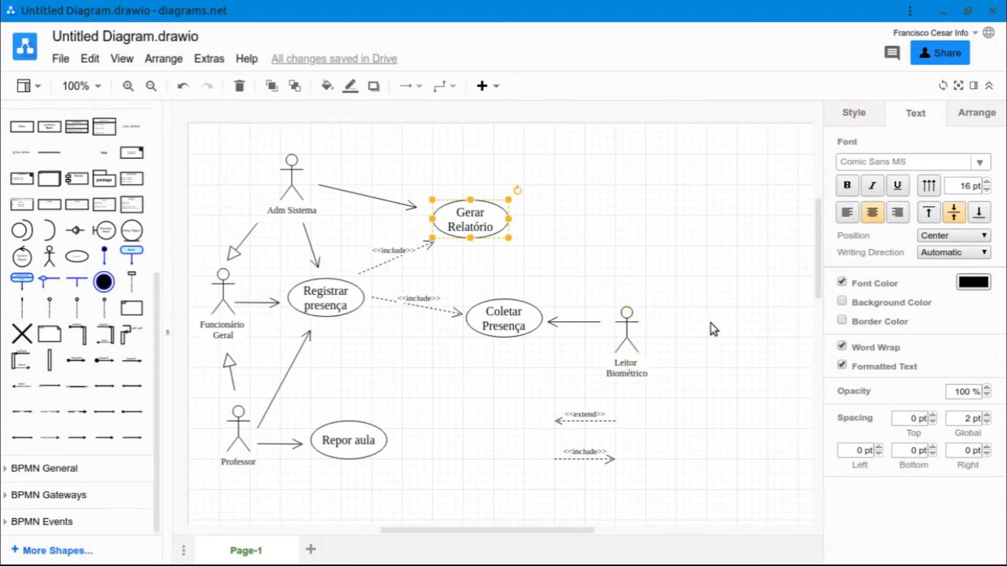
pyautogui.moveTo(818, 223); pyautogui.dragTo(817, 262)
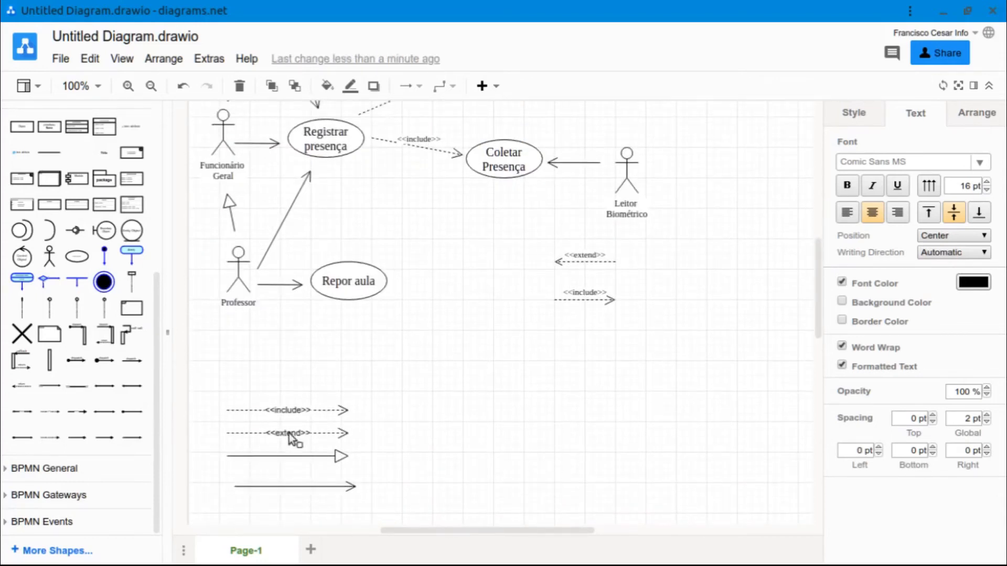
pyautogui.click(292, 455)
pyautogui.moveTo(292, 455); pyautogui.dragTo(615, 120)
pyautogui.moveTo(816, 251); pyautogui.dragTo(817, 213)
pyautogui.click(603, 294)
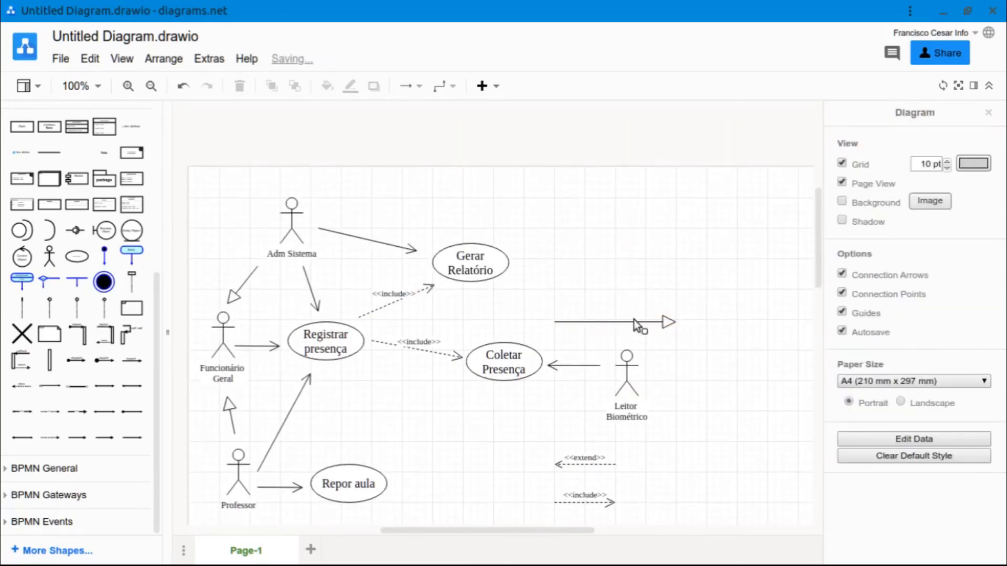